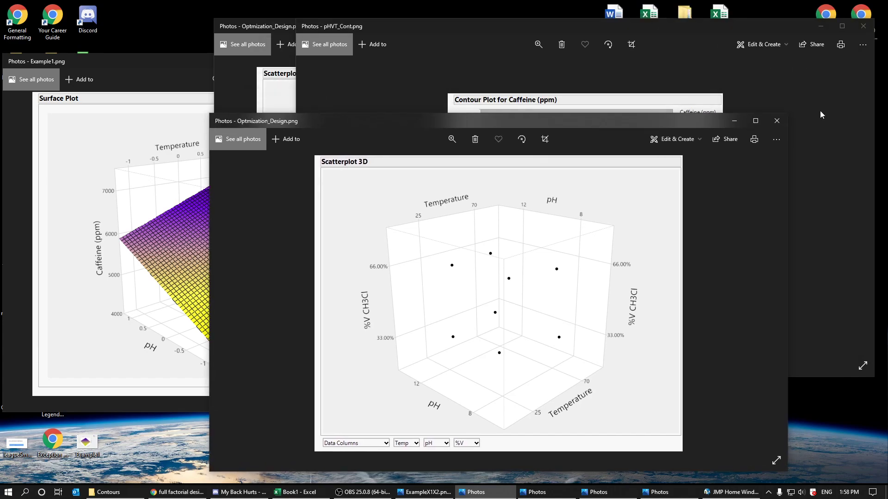
Clear the open plot image windows off the desktop and bring up the Book1 workbook in Excel
click(241, 96)
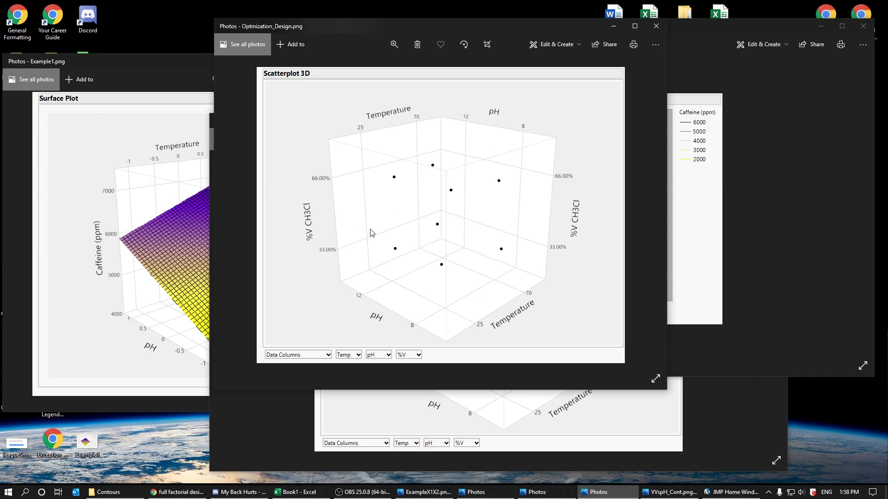
drag(195, 61, 251, 53)
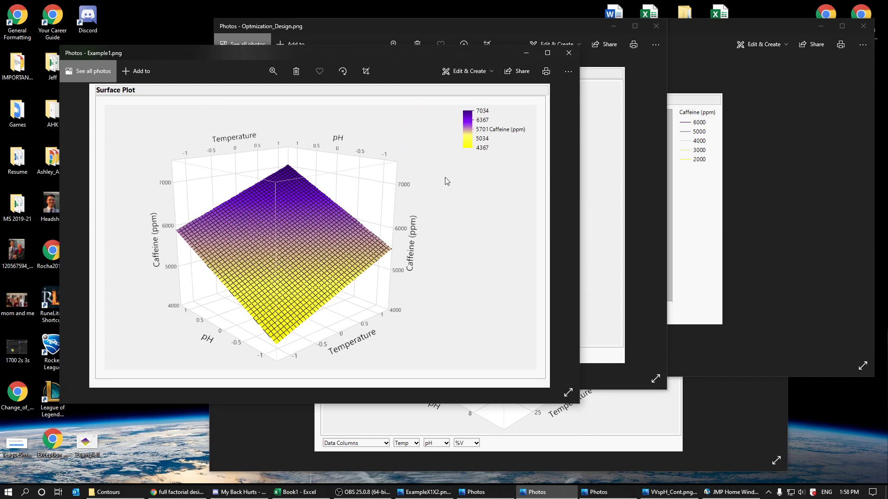
click(526, 52)
click(614, 26)
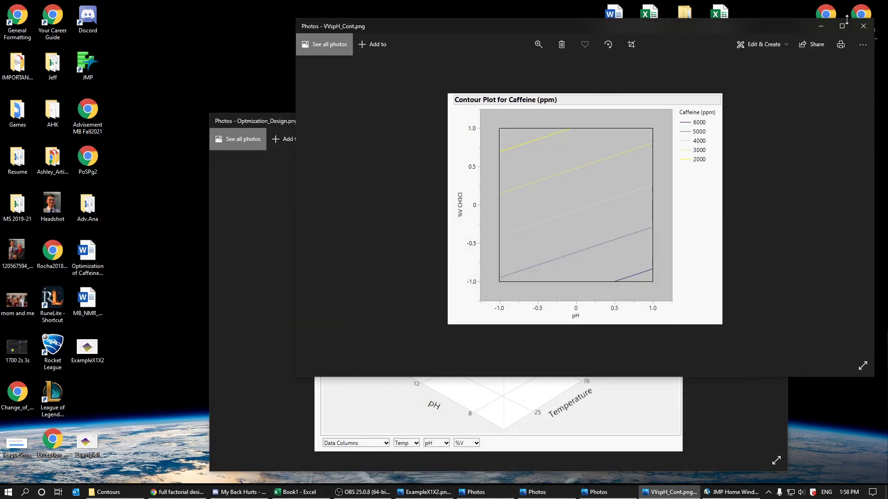
click(820, 26)
click(777, 121)
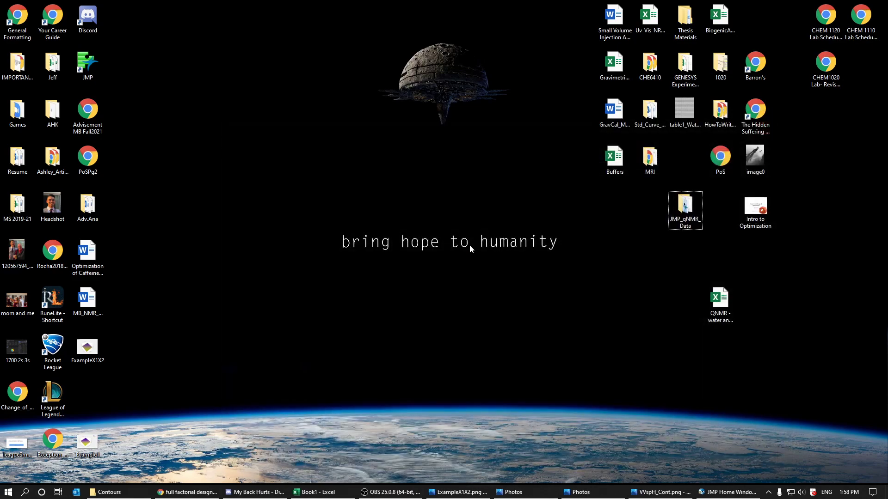
click(315, 492)
click(659, 222)
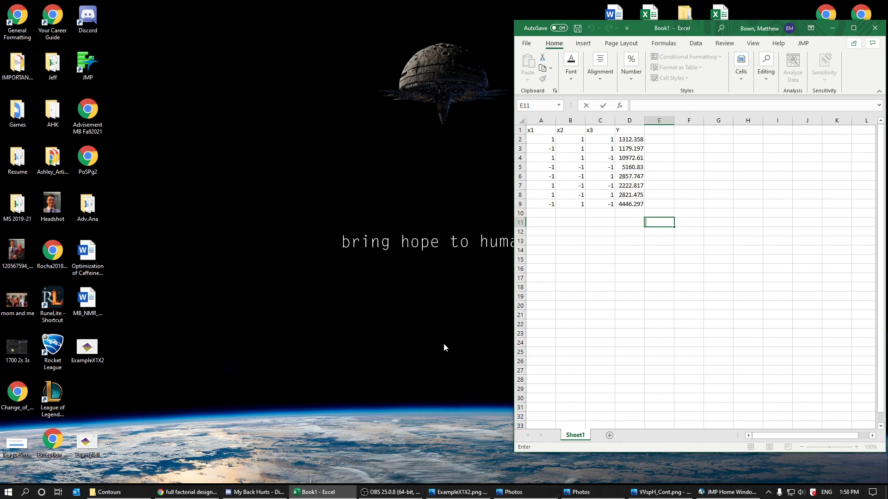
Launch JMP and dismiss the Tip of the Day
key(super)
text(jmp)
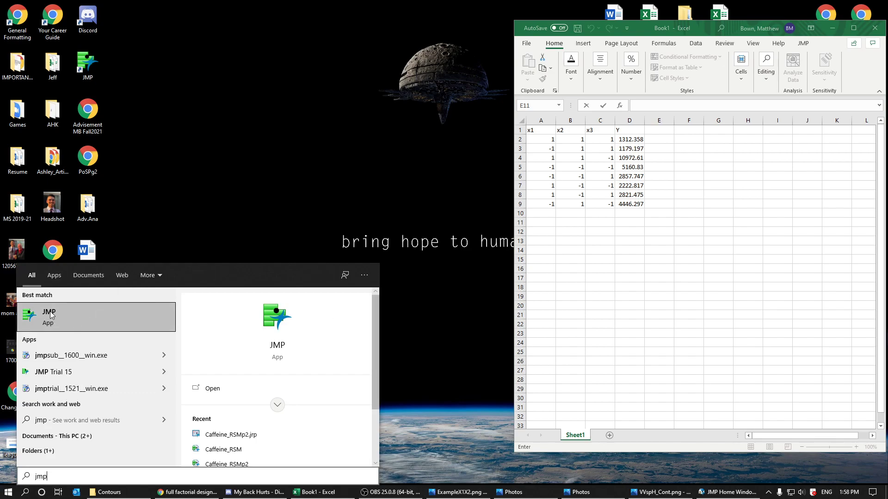
click(70, 318)
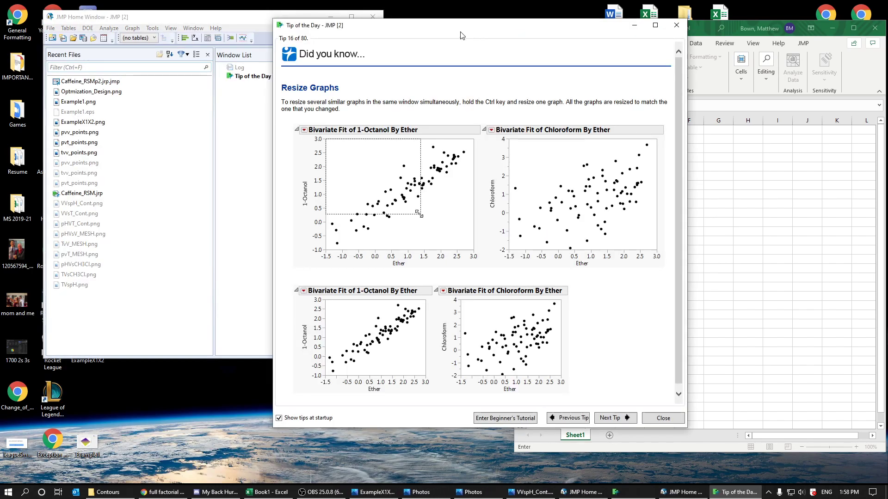
click(676, 25)
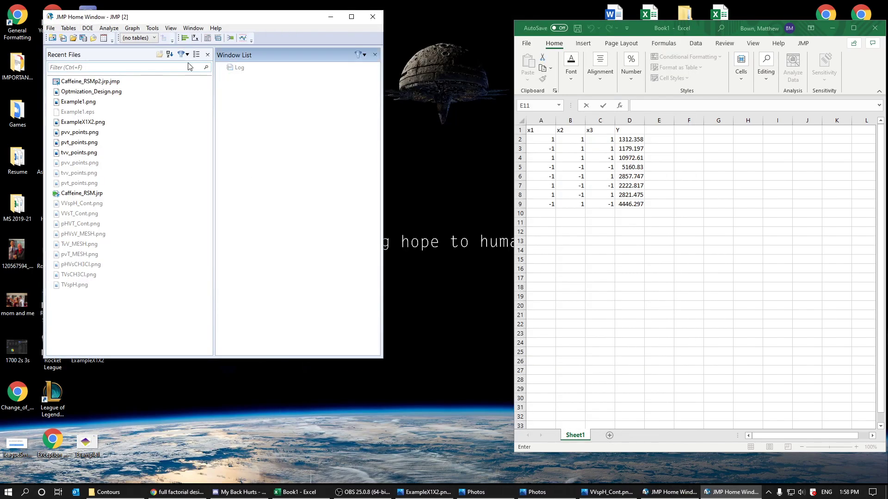
Start a Custom Design and add three continuous factors X1, X2 and X3 ranging from -1 to 1
click(88, 28)
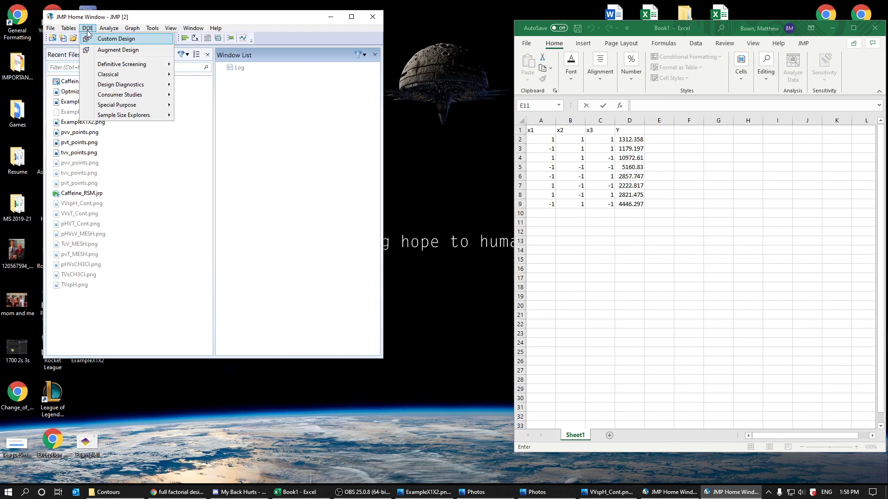
click(113, 41)
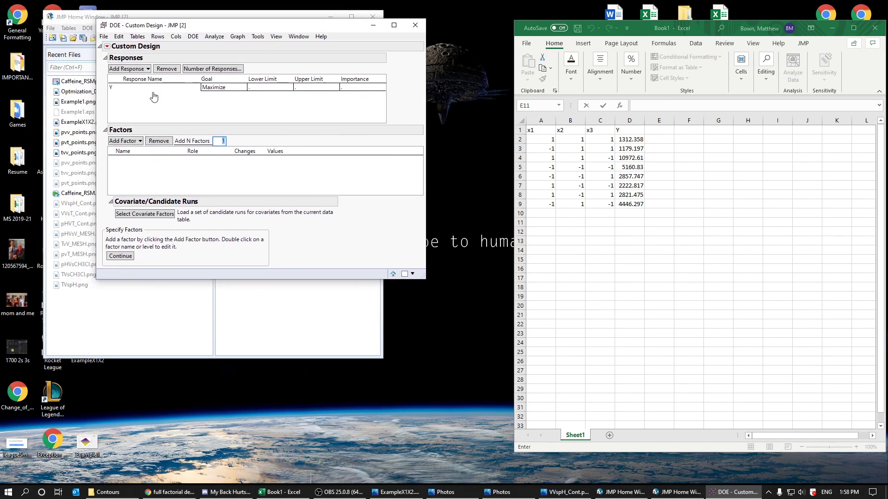
click(124, 143)
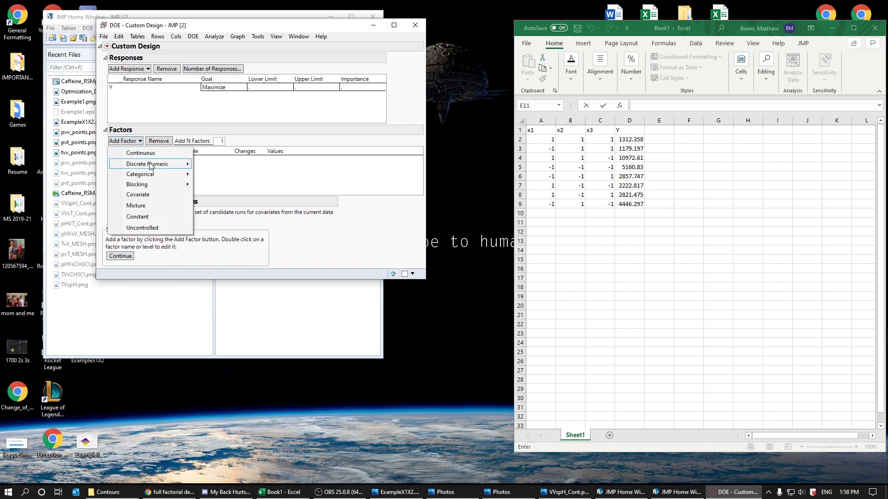
click(137, 154)
click(124, 144)
click(138, 155)
click(124, 144)
click(137, 155)
click(159, 194)
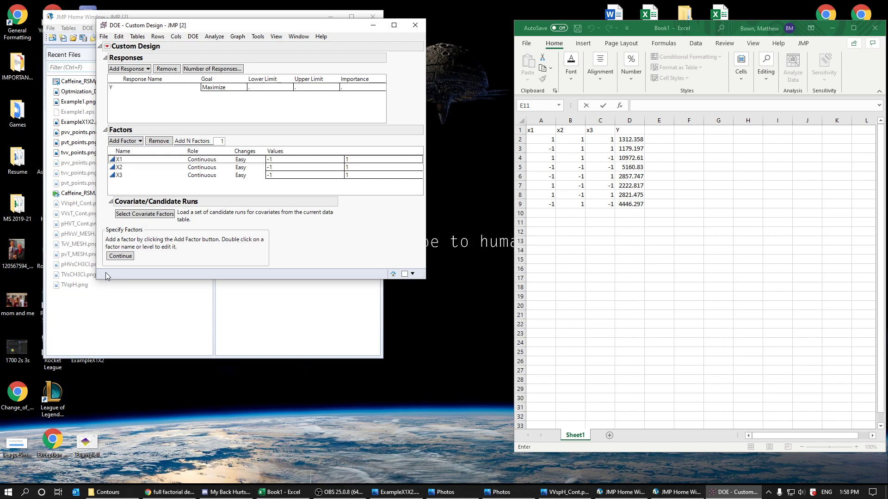
Generate the design with the default 8 runs and make its data table
click(121, 256)
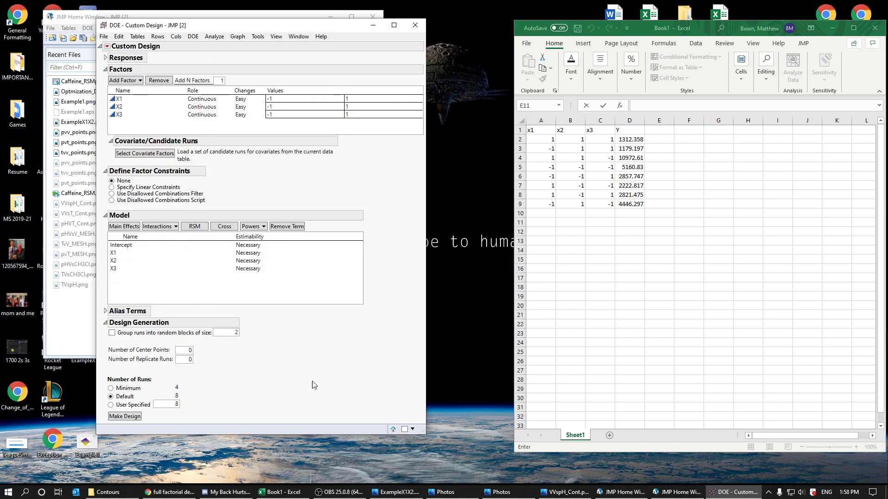
click(120, 416)
click(120, 413)
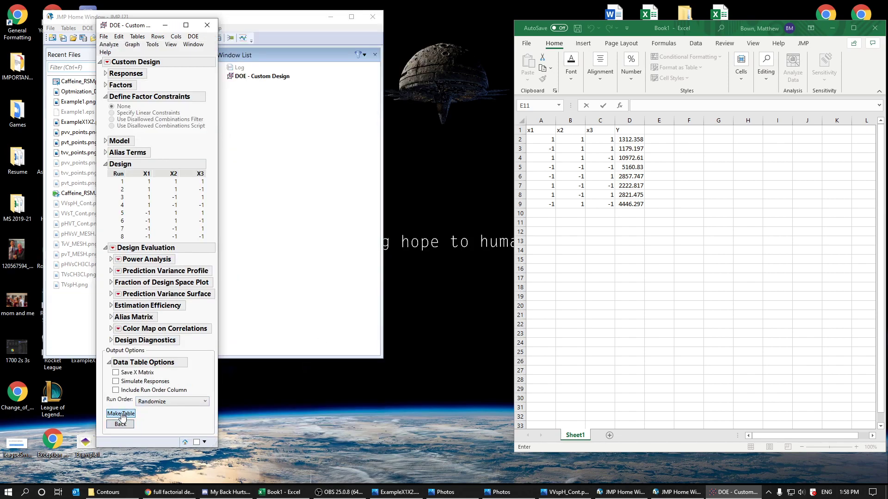
Copy the data in A2:D9 of the Excel sheet into the JMP design table, starting at row 1 of X1
drag(499, 30, 335, 60)
drag(544, 139, 632, 202)
key(ctrl+c)
click(248, 107)
key(ctrl+v)
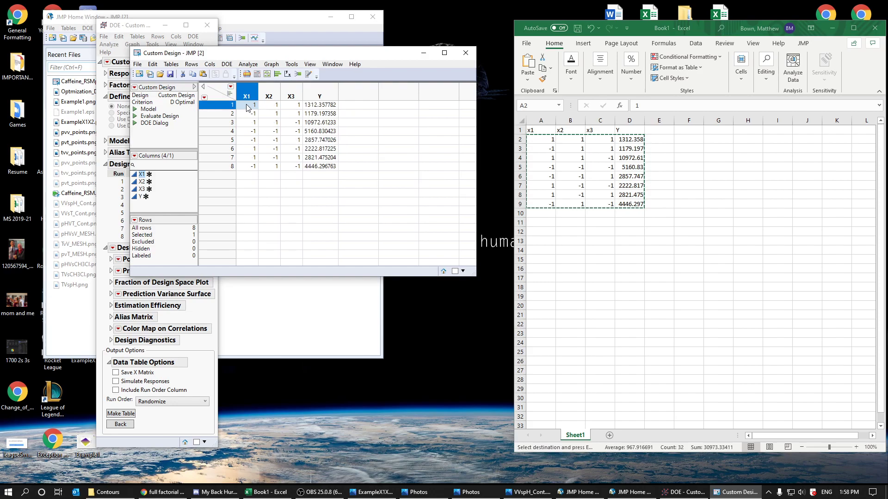
Minimize the Custom Design dialog, the JMP home window and Excel, and place the data table beside the desktop's free area
click(165, 26)
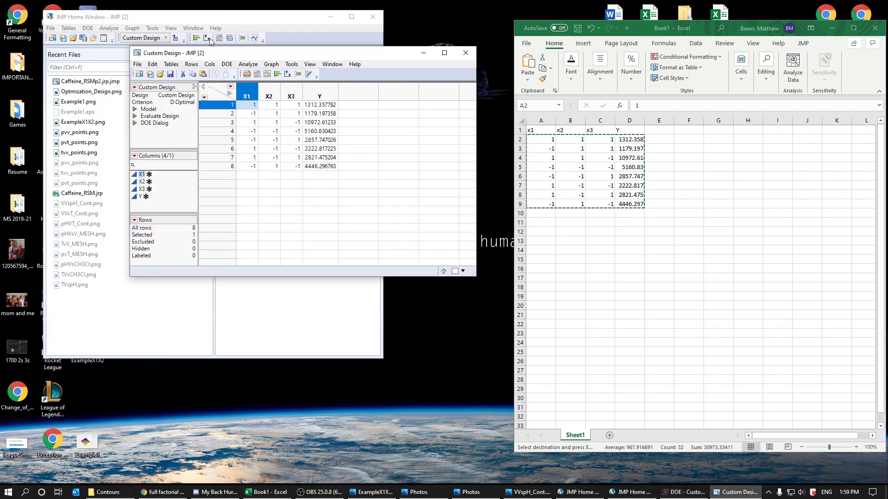
click(330, 17)
drag(304, 55, 754, 41)
click(831, 28)
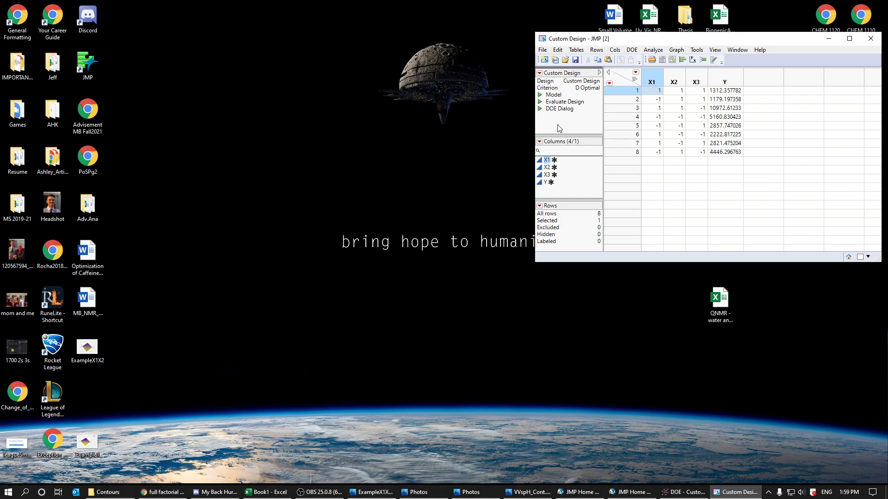
Run the data table's Model script and fit Y on X1, X2 and X3 with Standard Least Squares
right_click(550, 96)
click(576, 101)
drag(235, 40, 760, 58)
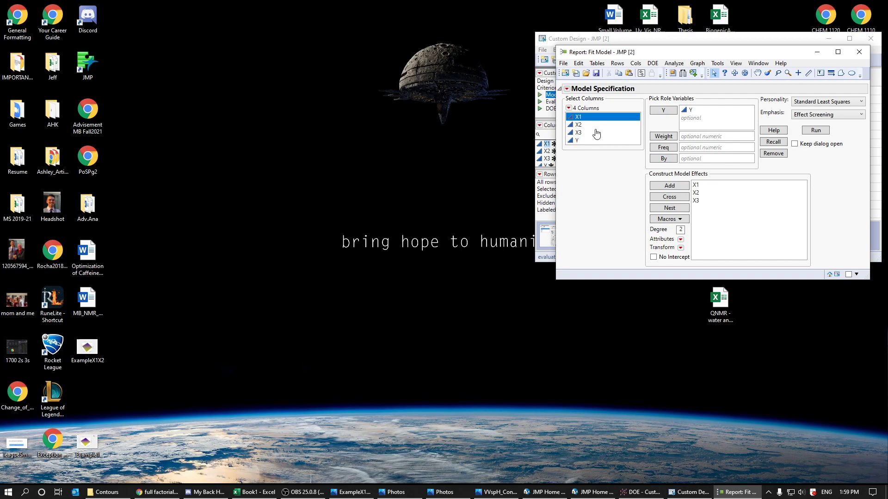
click(816, 130)
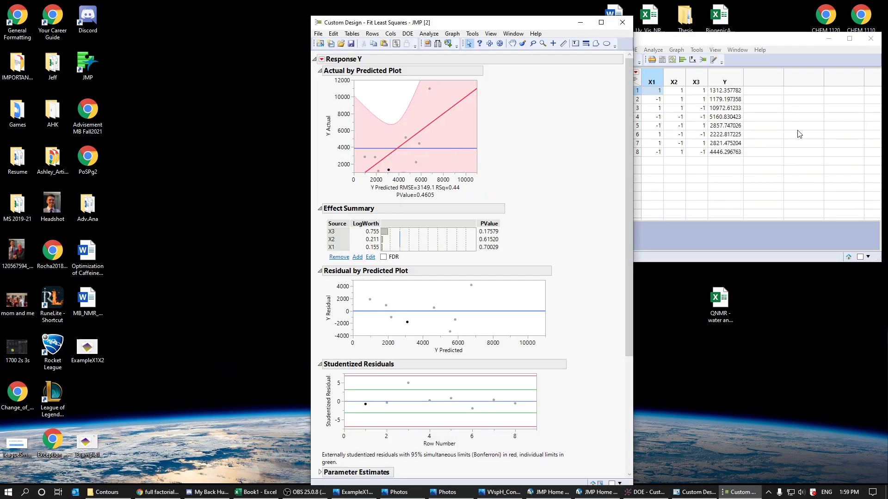
Reposition the Fit Least Squares report and add a Surface Profiler for Response Y through Factor Profiling
drag(485, 21, 725, 12)
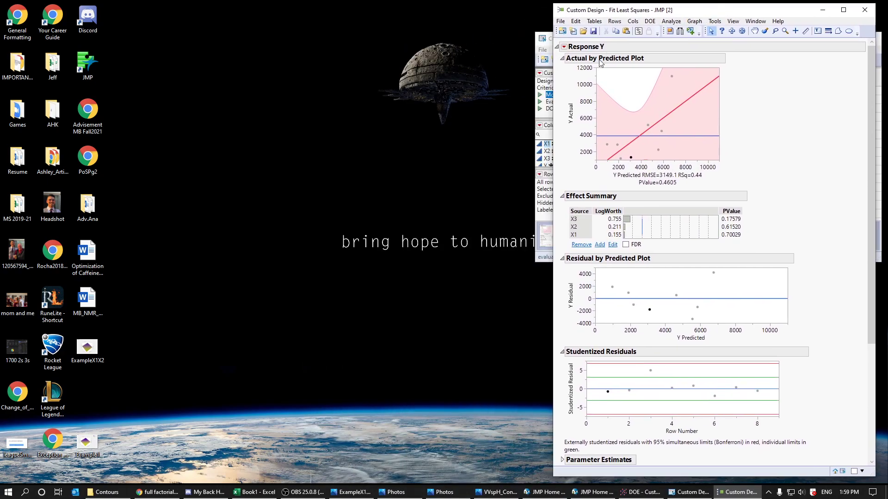
click(564, 47)
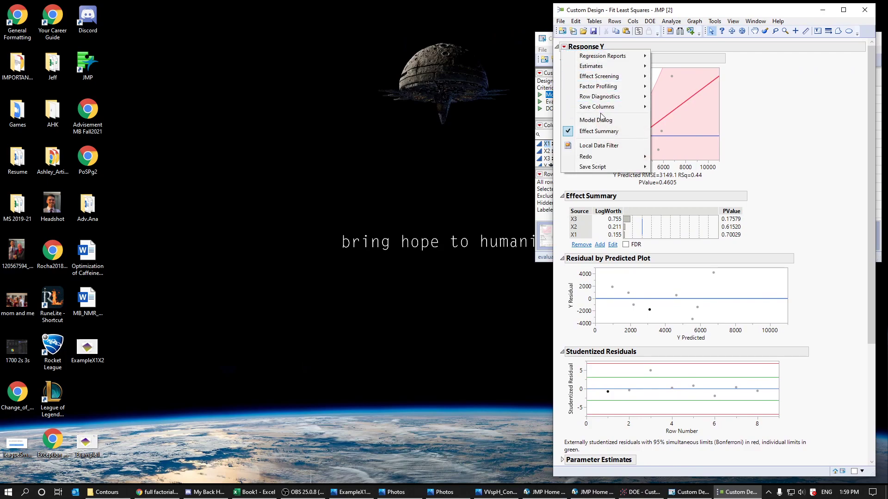
mouse_move(612, 99)
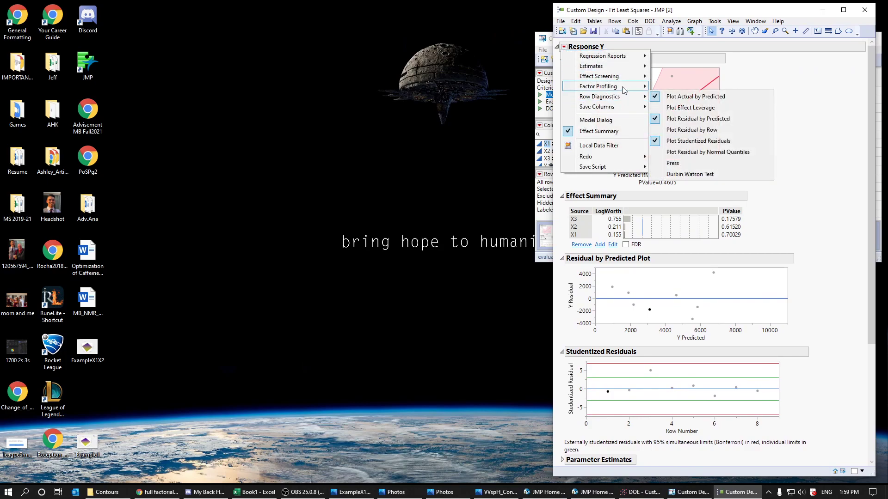
click(684, 141)
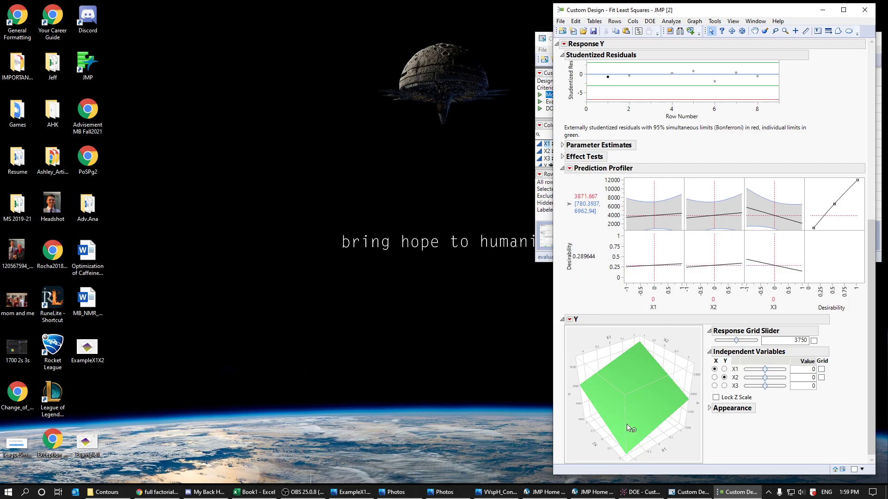
Collapse the Prediction Profiler, Studentized Residuals, Residual by Predicted, Effect Summary and Actual by Predicted sections of the report
scroll(648, 185, up, 1)
click(562, 195)
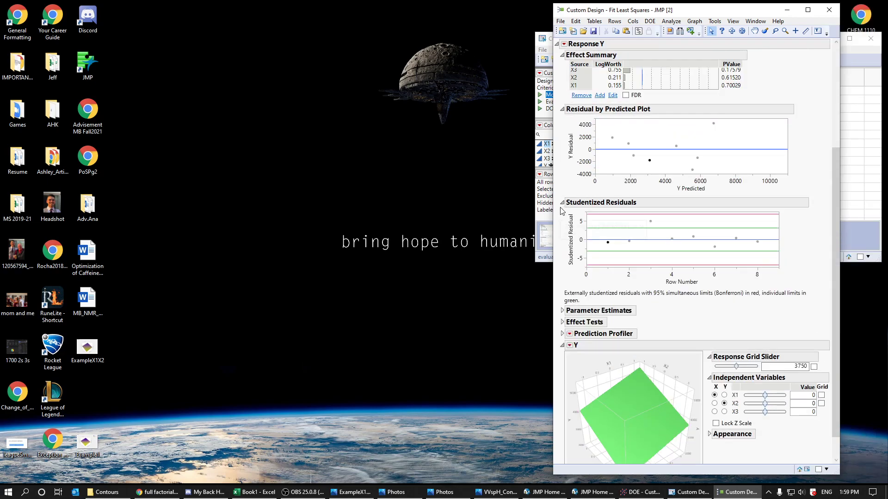
click(562, 202)
click(563, 179)
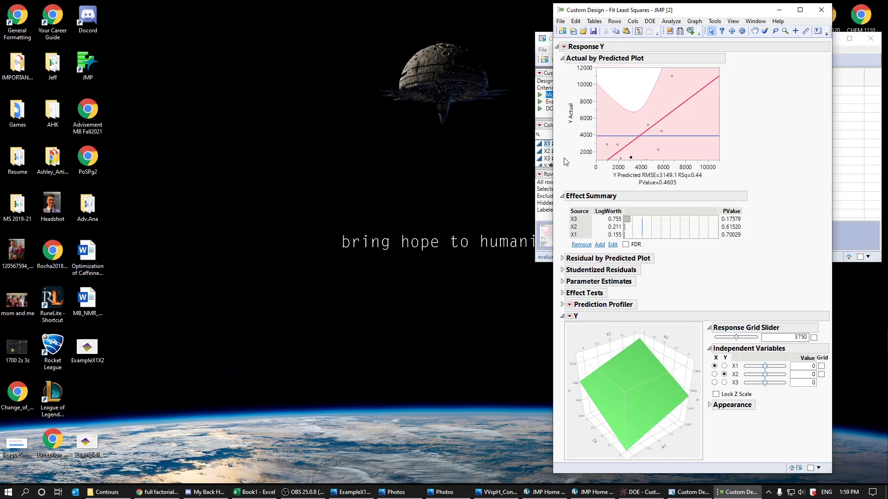
click(562, 192)
click(564, 59)
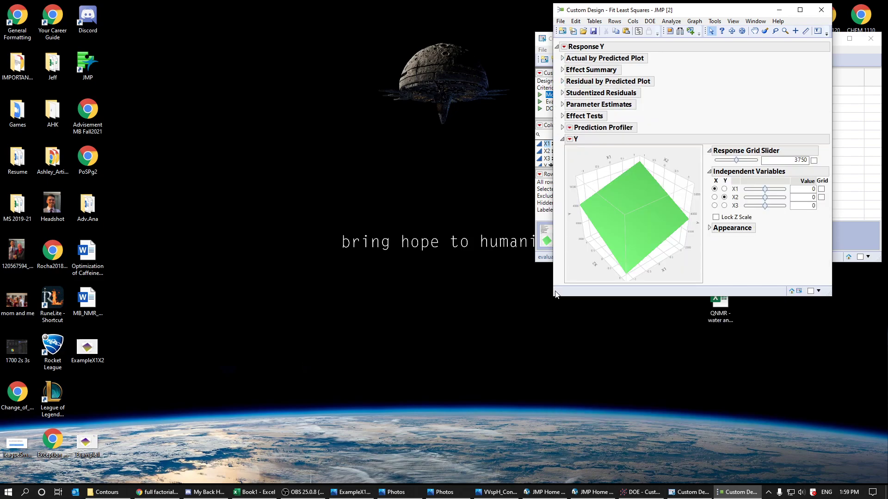
Enlarge the report window and the surface plot, and tilt the plot slightly
drag(551, 298, 394, 466)
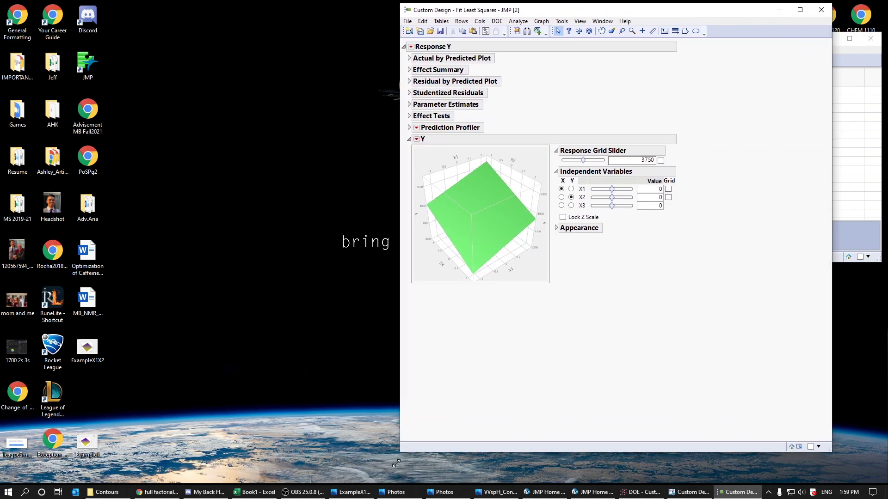
drag(542, 283, 728, 446)
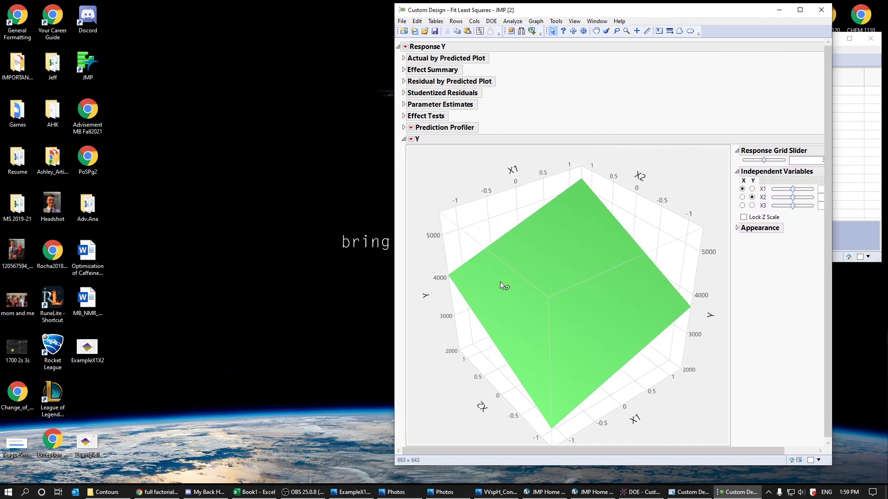
drag(570, 284, 570, 276)
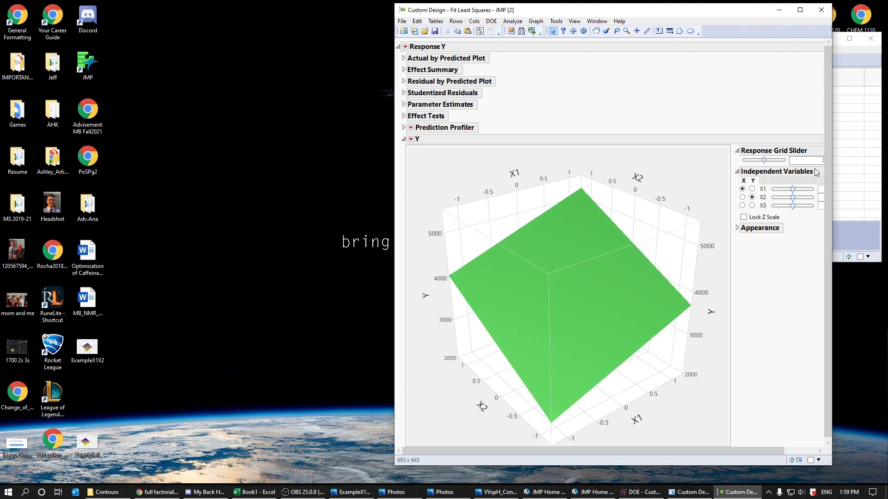
Examine the Y values of rows 2 and 3 in the data table, and return to the surface plot report
click(849, 156)
click(717, 109)
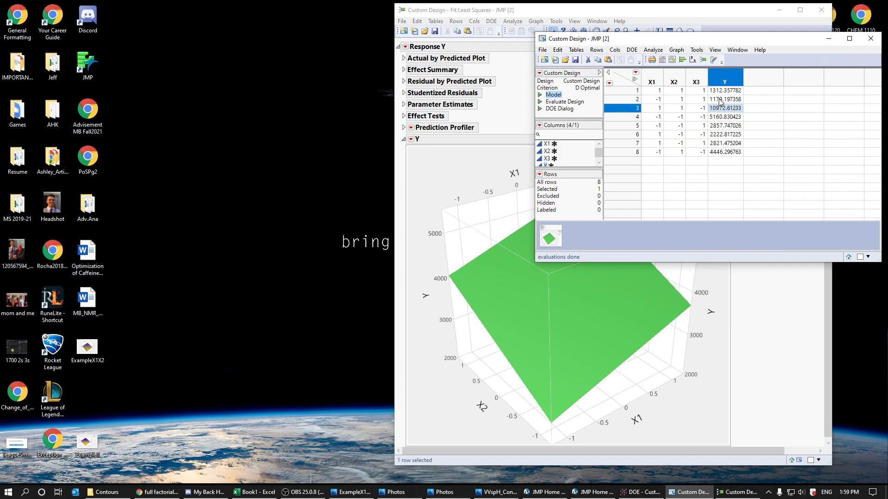
click(717, 102)
click(721, 108)
click(760, 303)
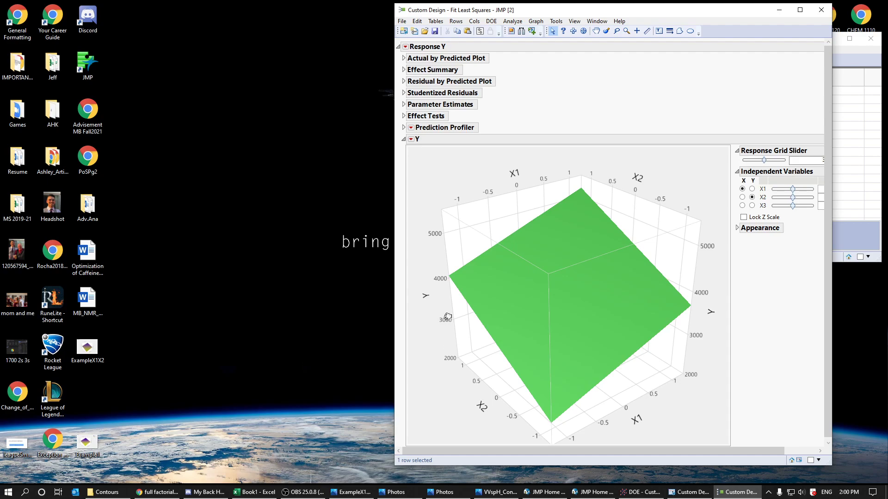
Rescale the surface plot's Y axis to run from 0 to 12000
drag(450, 355, 446, 269)
drag(433, 226, 442, 333)
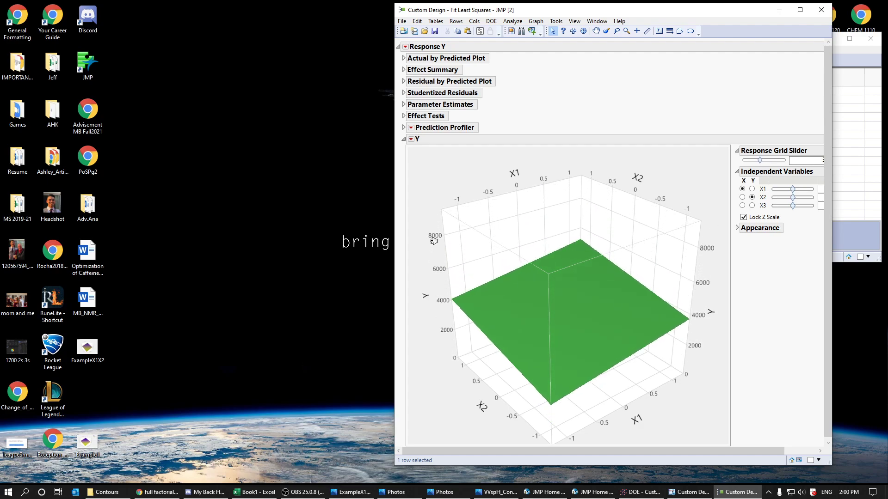
drag(435, 242, 440, 278)
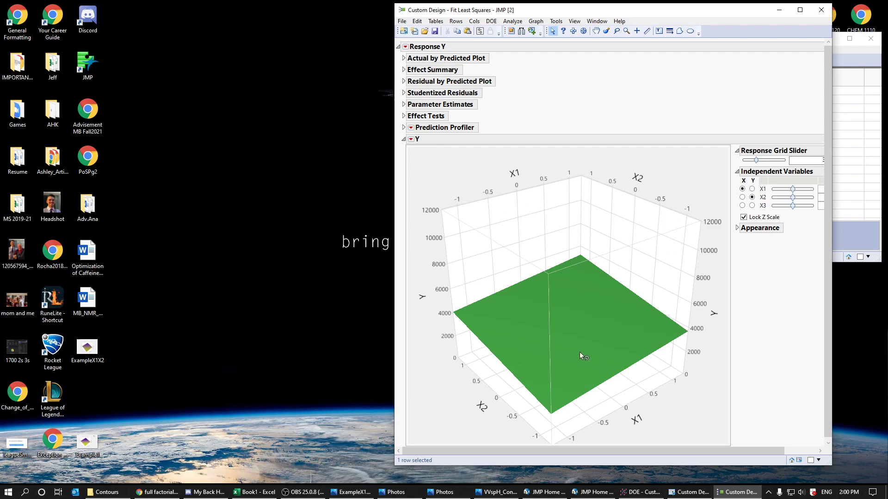
Expand the surface plot's Appearance options, widening the report to fit them, and set the data points to Actual
click(738, 229)
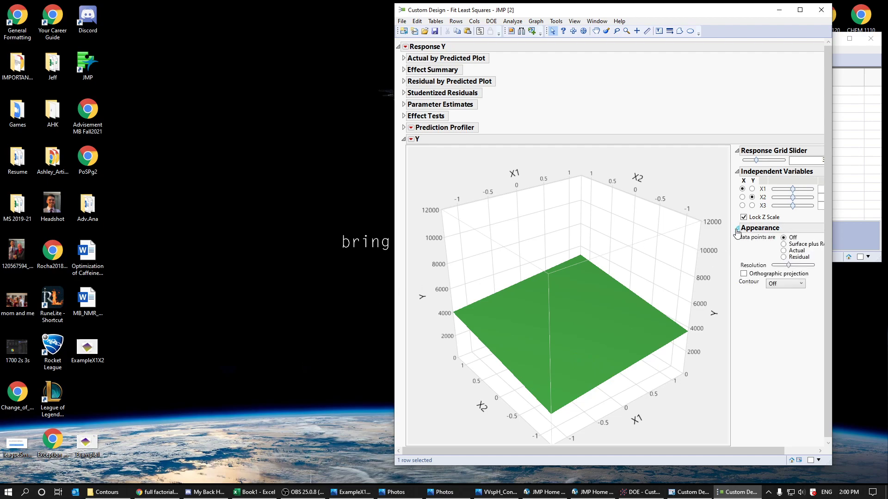
drag(395, 279, 349, 276)
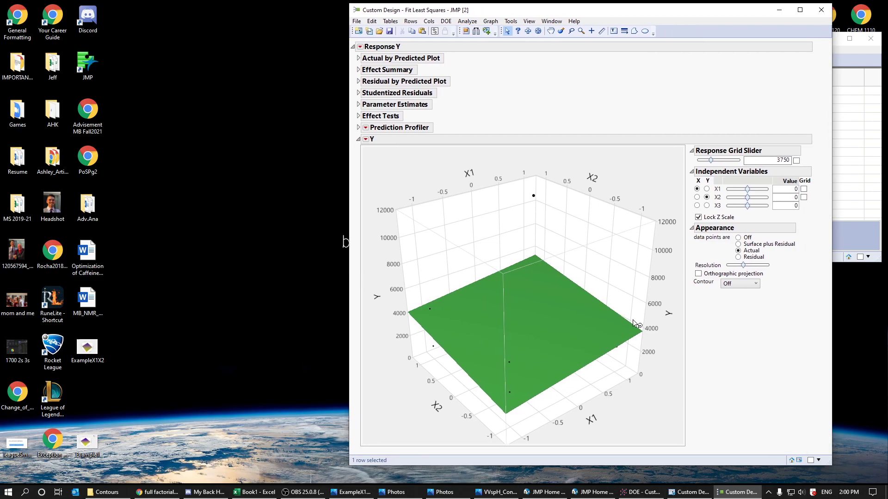
Rotate the surface plot to examine the actual data points from several angles, and reset its orientation
drag(509, 288, 515, 284)
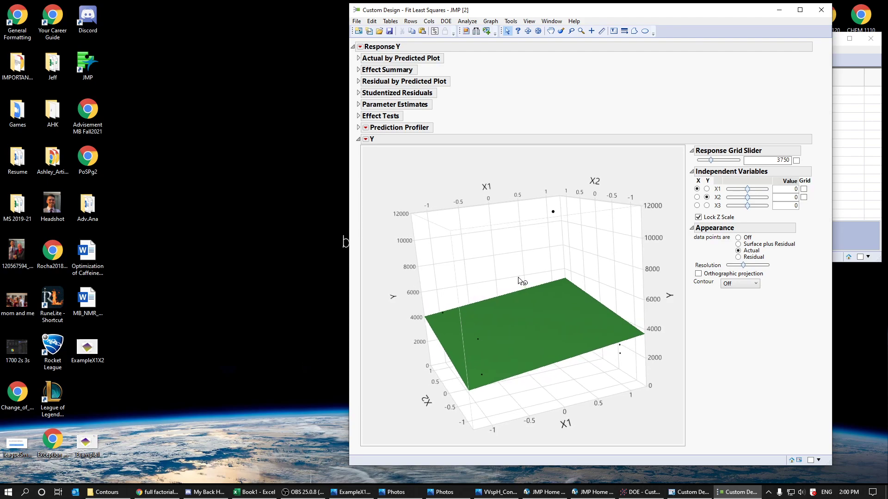
drag(526, 307, 509, 289)
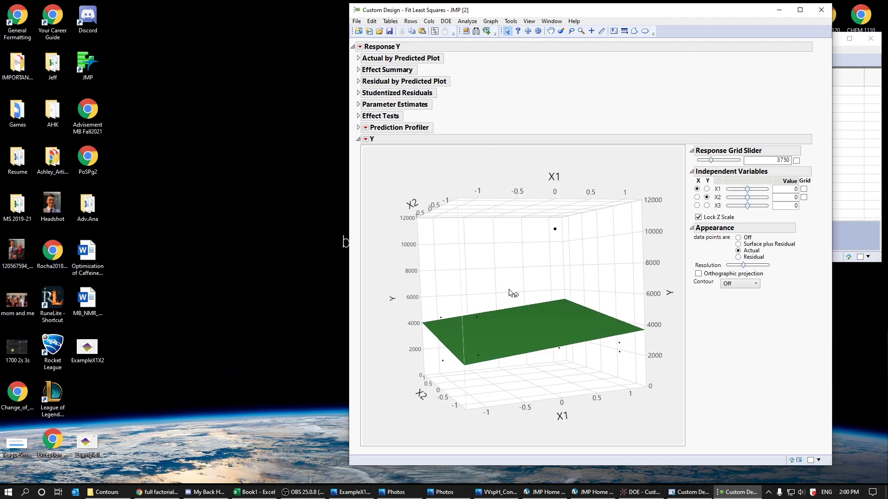
click(441, 318)
drag(445, 363, 490, 332)
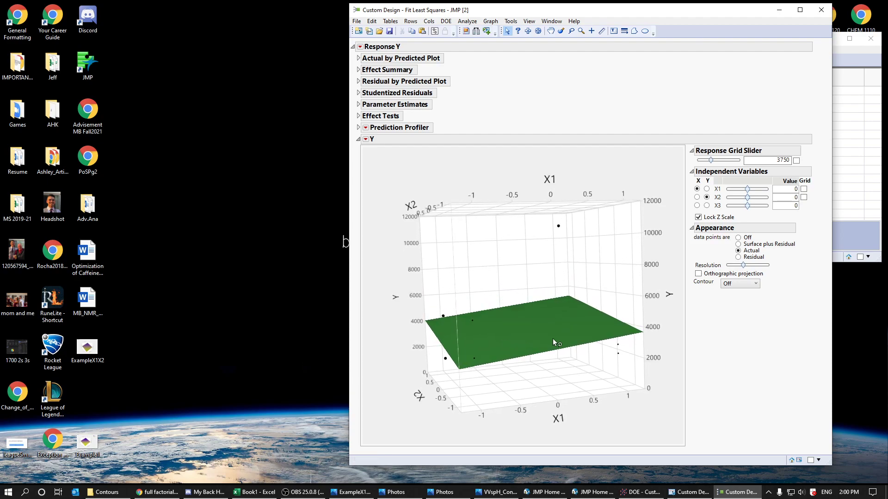
click(471, 323)
click(559, 227)
drag(584, 374, 574, 362)
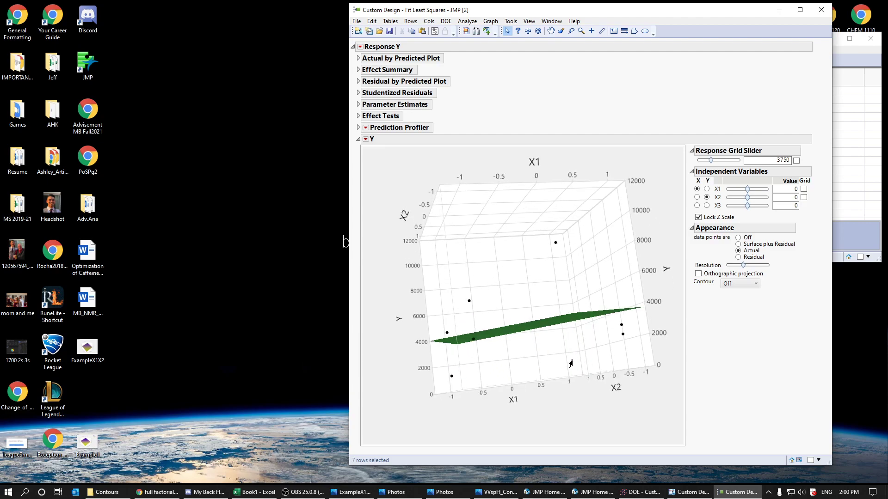
right_click(540, 285)
click(555, 300)
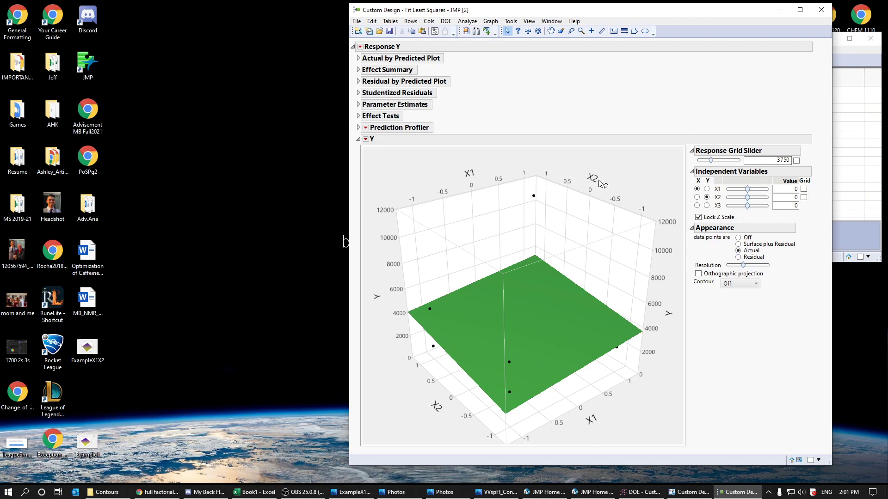
View the surface against X1 and X3, X3 and X2, and X2 and X3, and return to X1 and X2
click(707, 206)
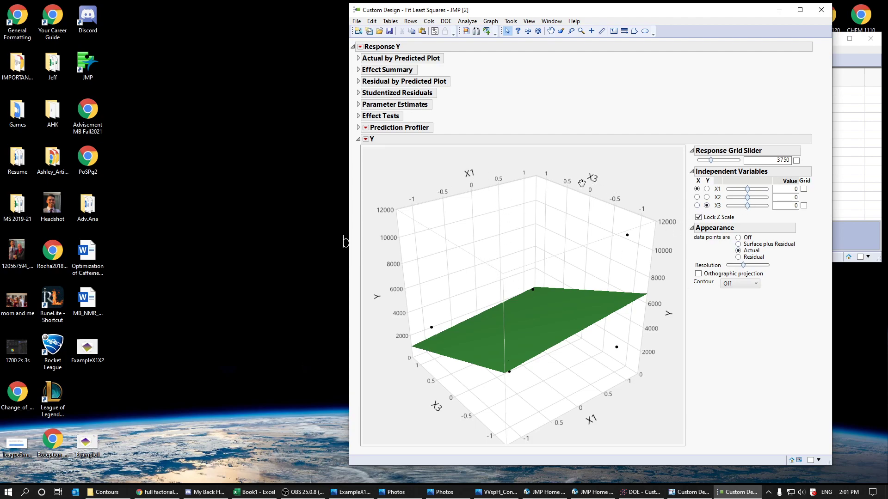
click(697, 205)
click(706, 197)
click(707, 206)
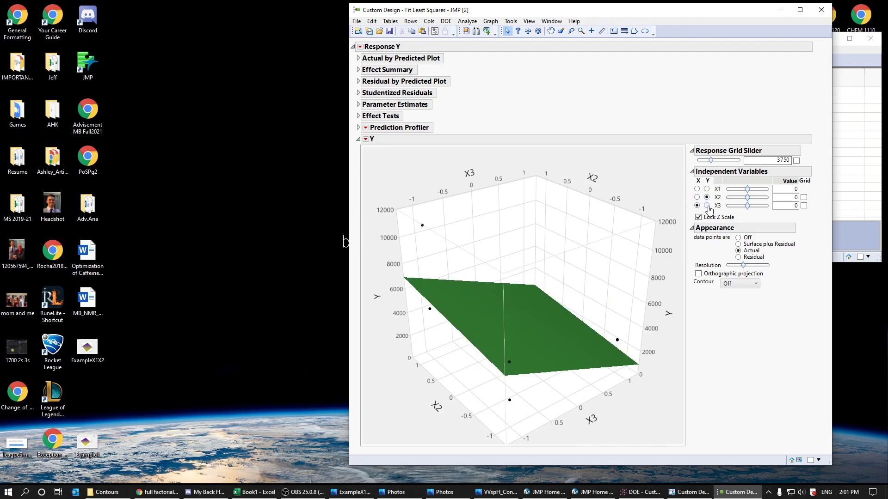
click(696, 197)
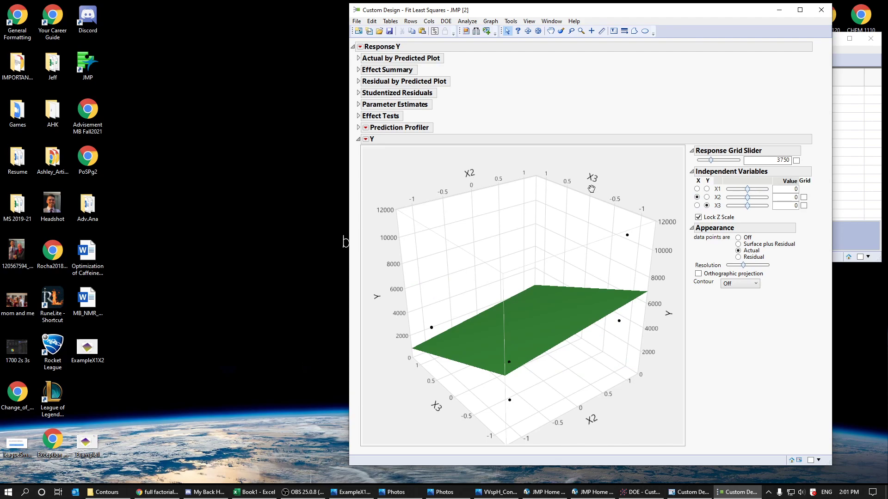
click(697, 189)
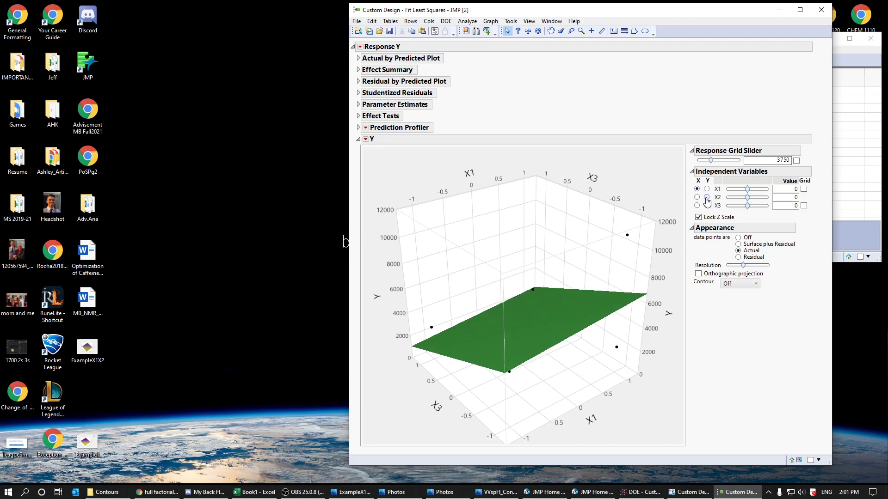
click(707, 198)
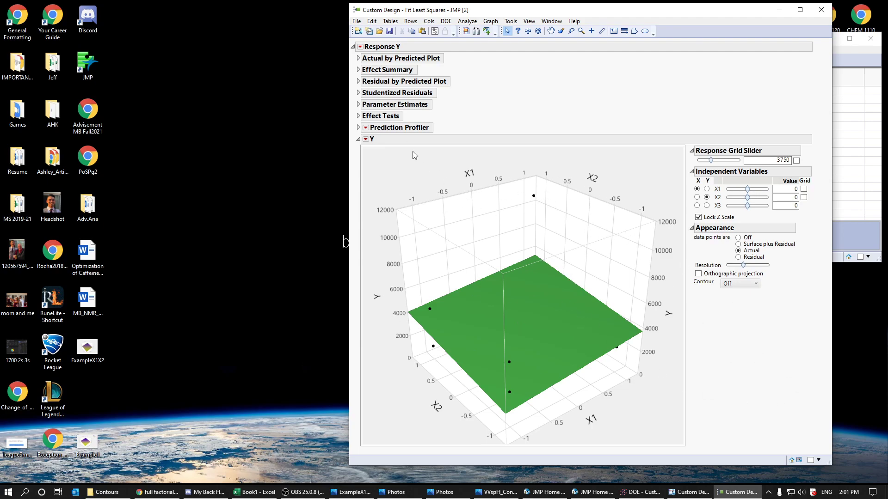
Start saving the report under a new name, with PNG as the file type
click(355, 21)
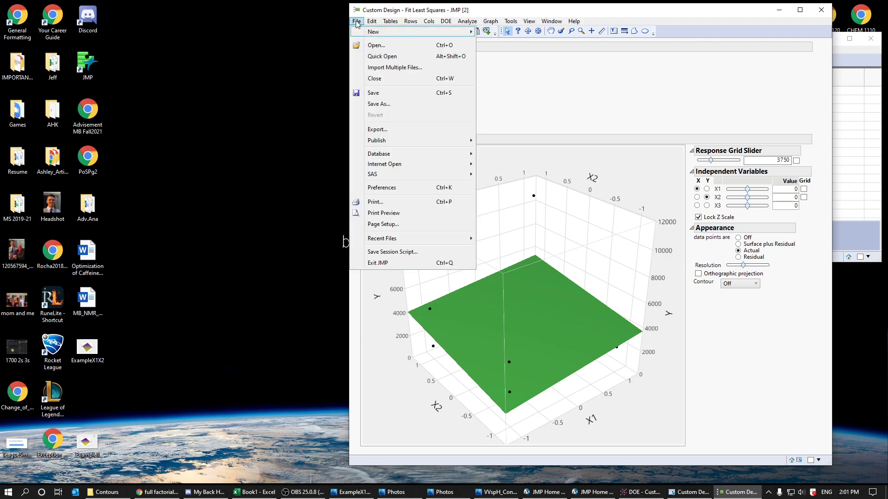
click(394, 107)
click(523, 334)
click(531, 346)
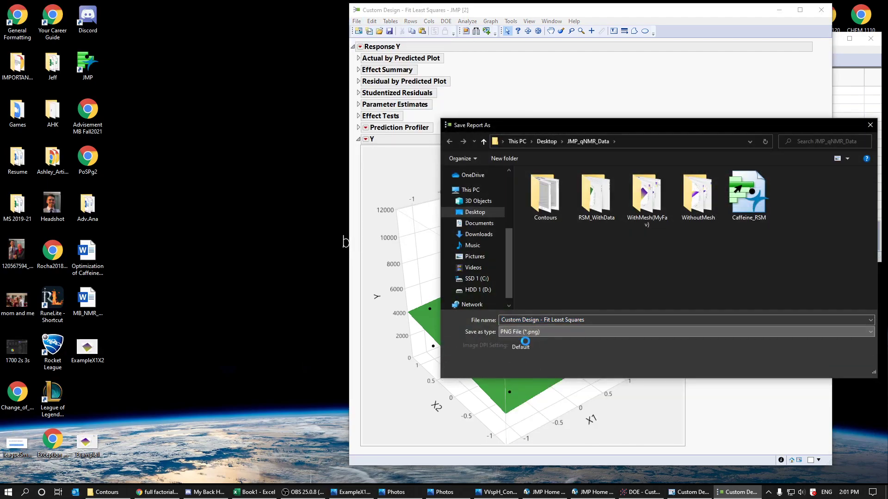
Name the image RSM_X1X2 and save it in the JMP_qNMR_Data folder
click(602, 323)
key(ctrl+a)
key(BackSpace)
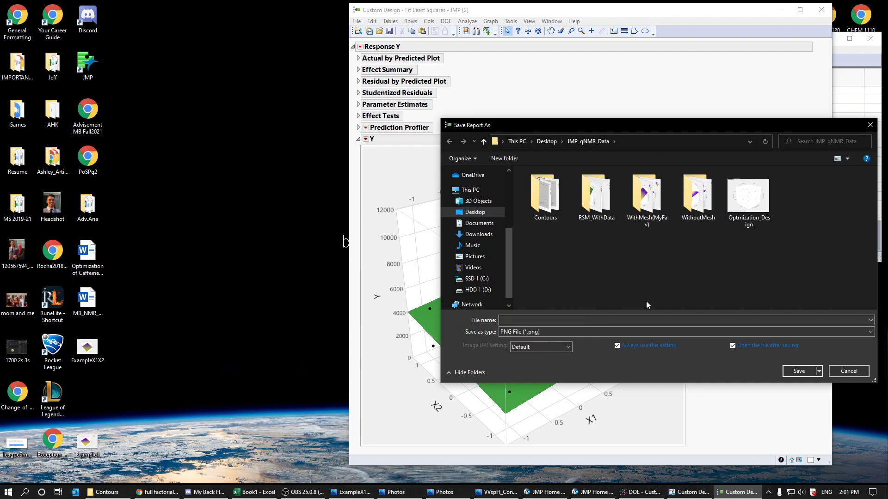
text(RSM_Ex)
key(BackSpace)
text(X1)
drag(634, 126, 585, 145)
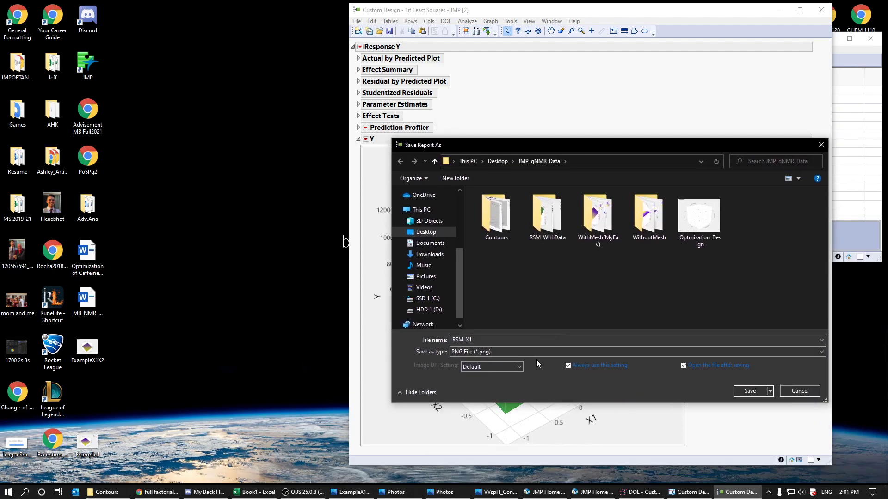
text(1X2)
key(Return)
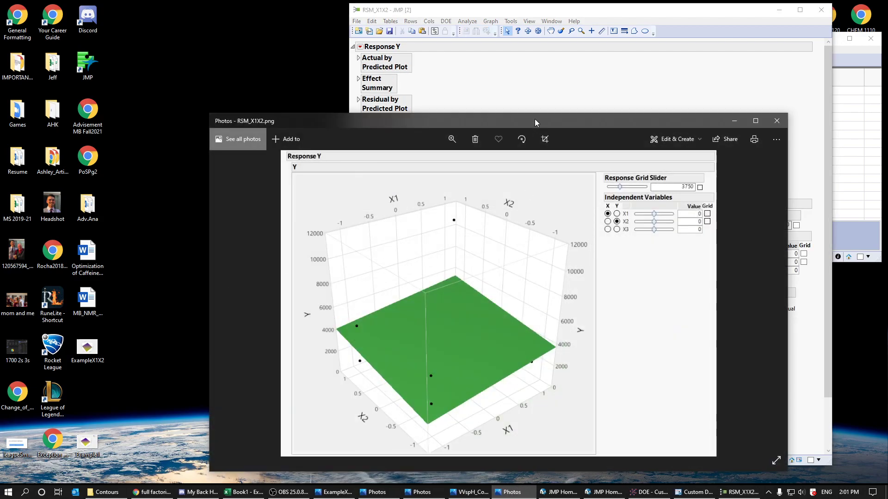
Look over the exported image, minimize it, and view the report's surface plot from a lower angle
drag(534, 121, 404, 61)
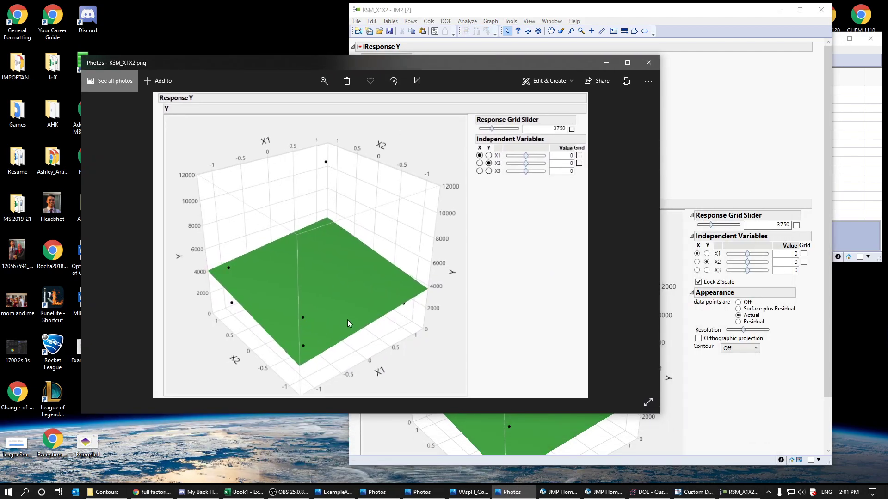
click(606, 63)
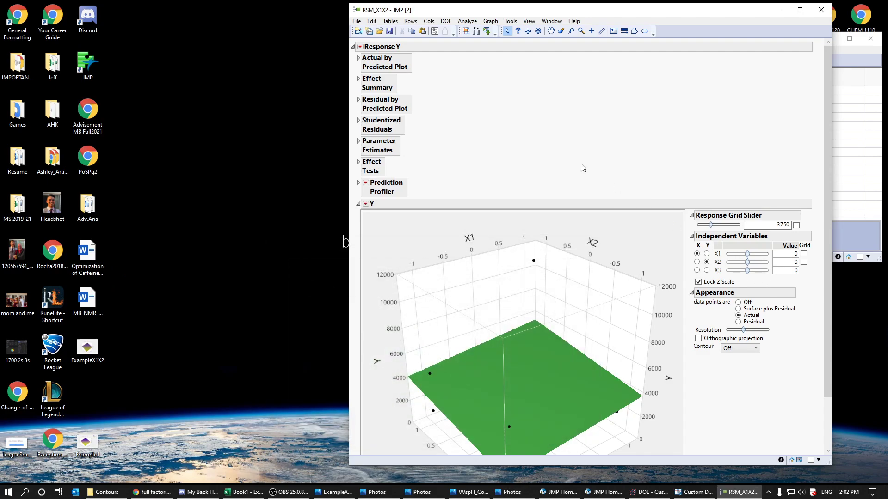
scroll(548, 164, down, 2)
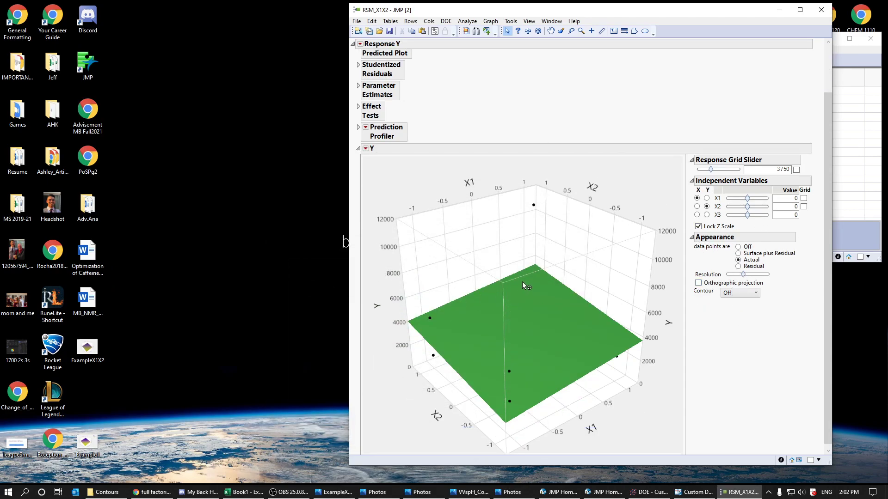
mouse_move(533, 206)
drag(523, 203, 513, 196)
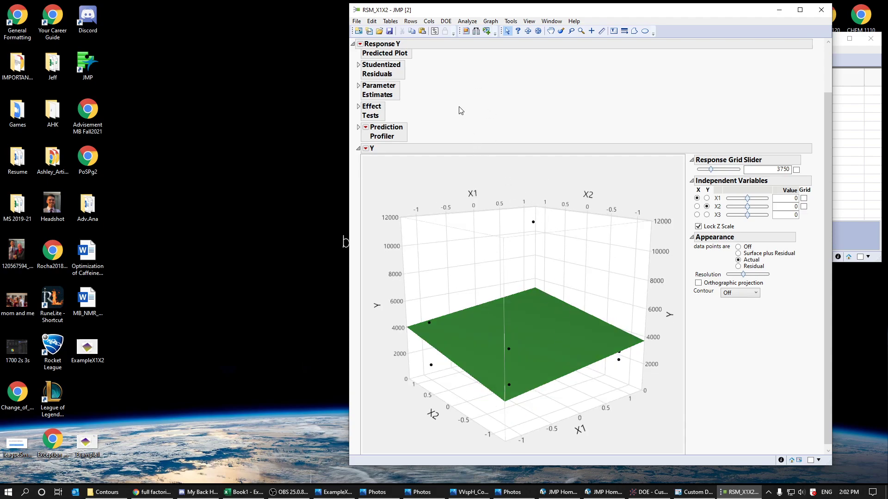
click(357, 22)
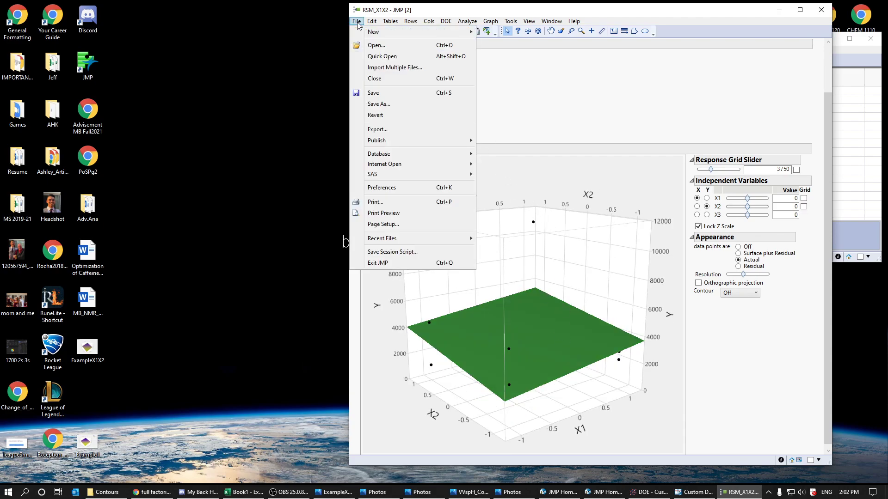
click(486, 92)
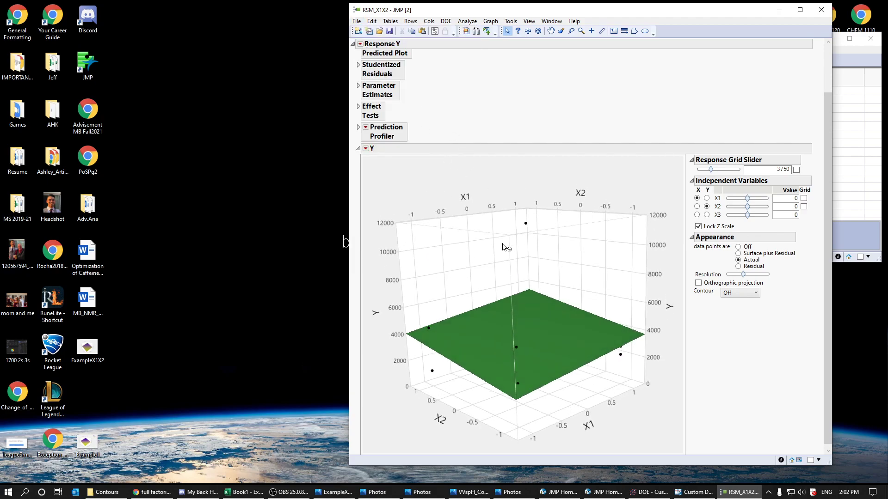
Save the model's prediction formula as a new data table column, and go to that column in the table
click(359, 43)
mouse_move(421, 108)
click(482, 105)
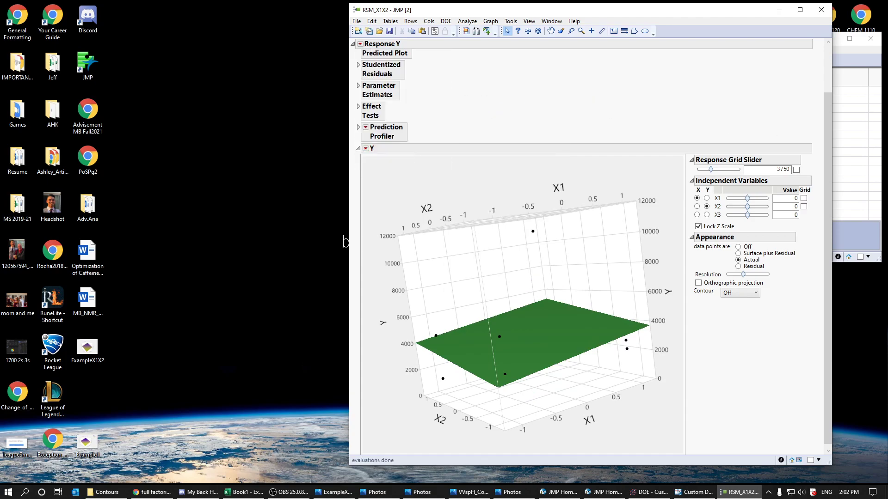
drag(769, 45, 761, 42)
click(754, 84)
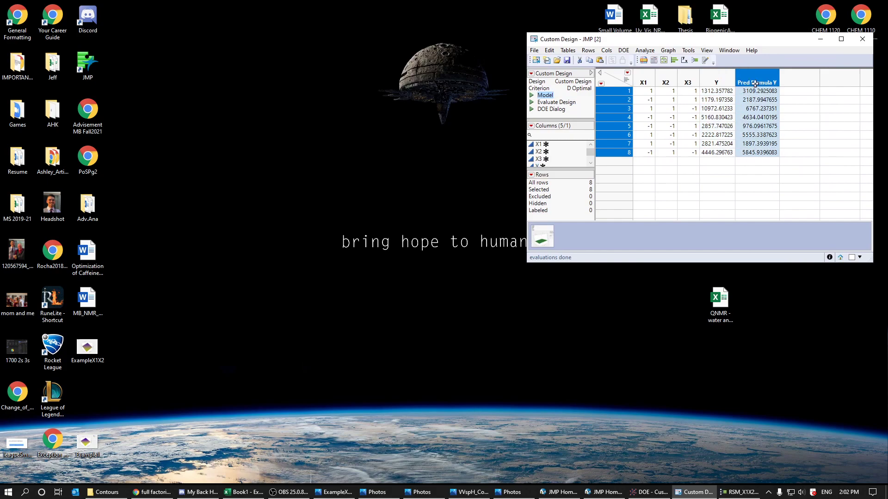
Try to rename the Pred Formula Y column as Y
double_click(756, 84)
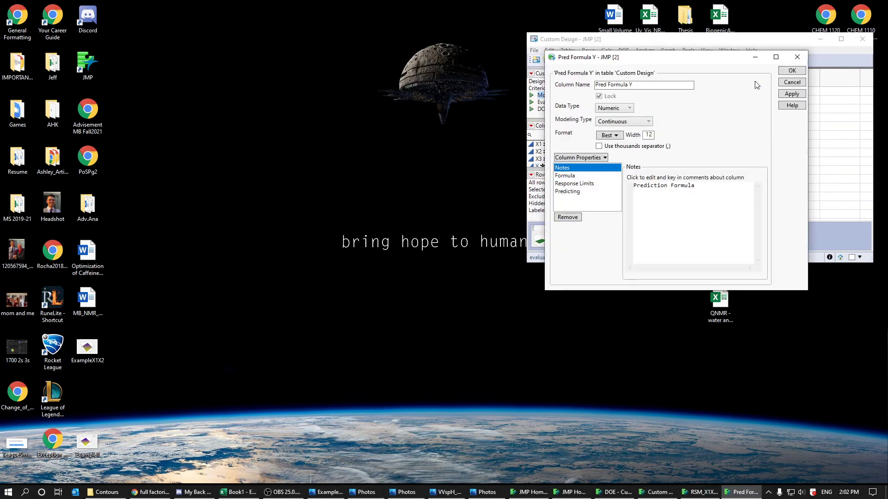
click(629, 84)
drag(630, 85, 592, 88)
key(BackSpace)
click(791, 70)
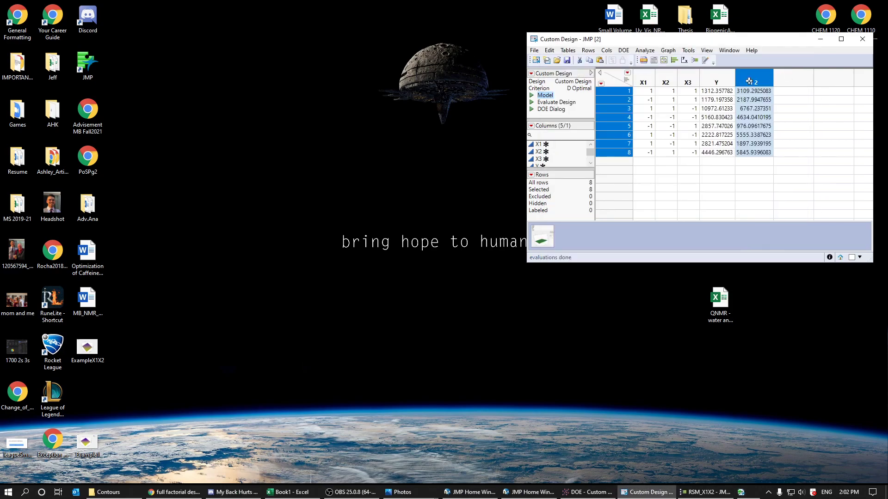
Rename the observed response column as Yo
click(713, 81)
double_click(716, 81)
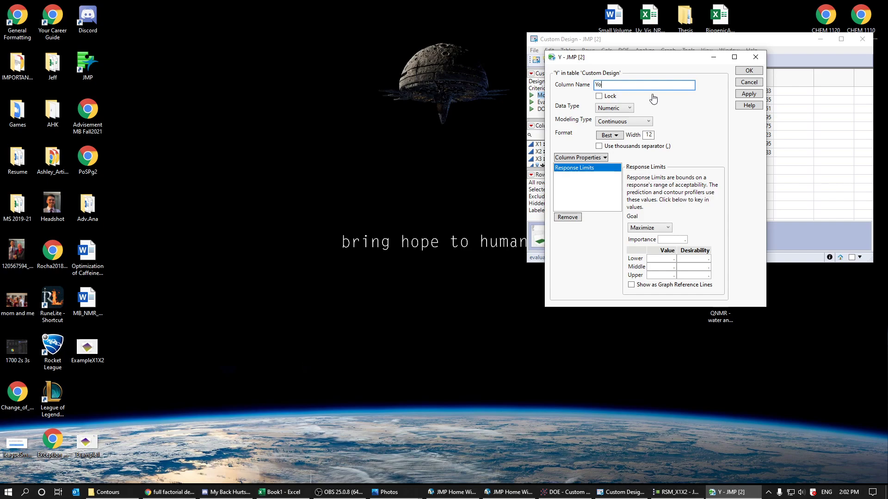
click(748, 70)
Rename the prediction formula column as Y
click(755, 81)
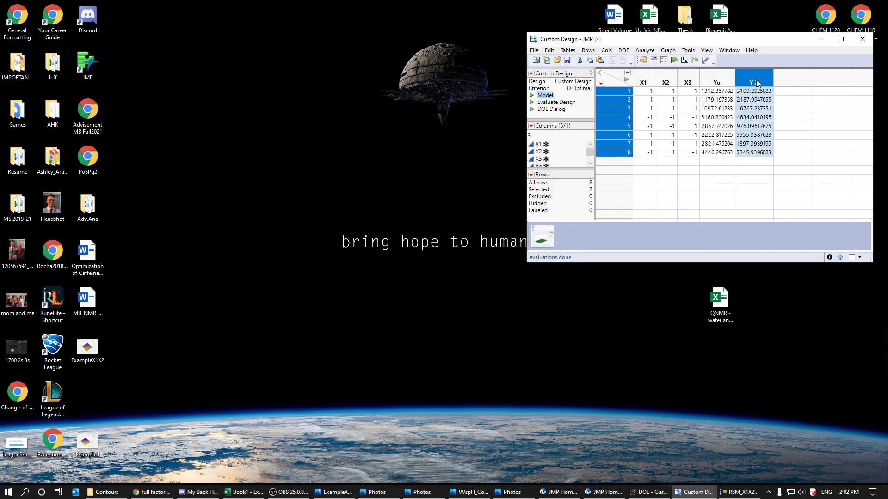
double_click(756, 82)
key(BackSpace)
text(Y)
click(800, 75)
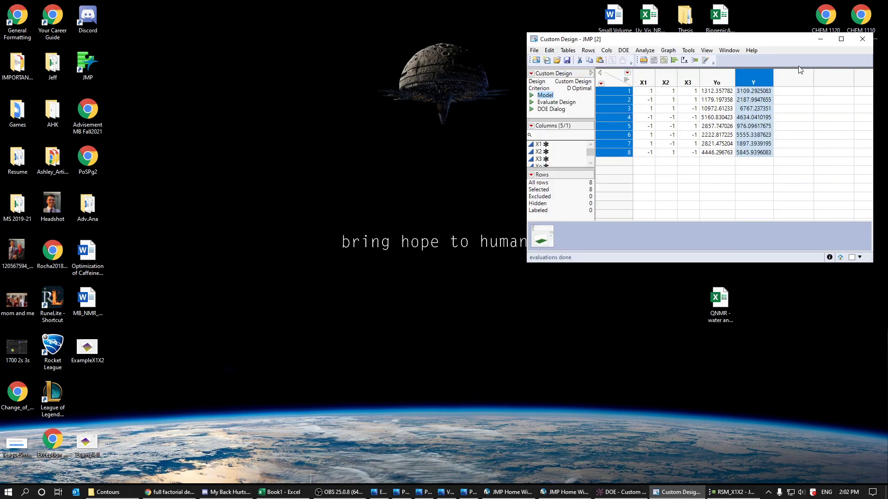
Compare the predicted Y values with the observed Yo values across the rows of the data table
click(749, 99)
click(752, 108)
click(753, 117)
click(752, 126)
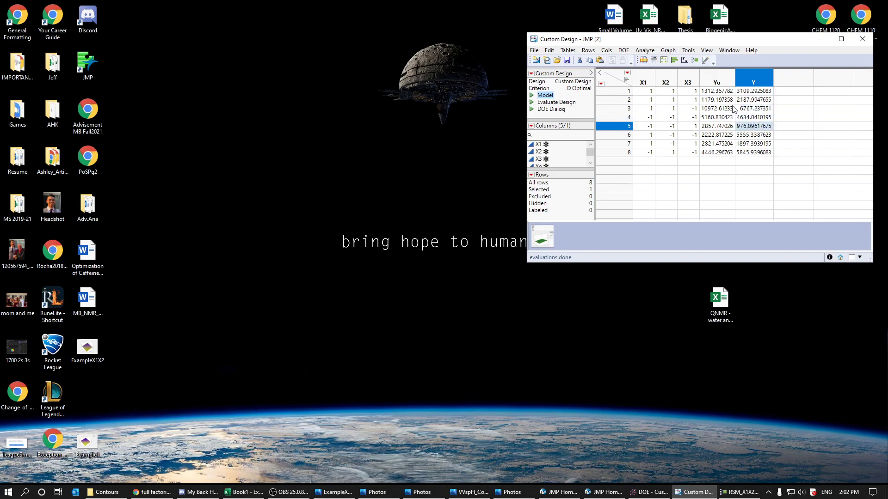
click(751, 91)
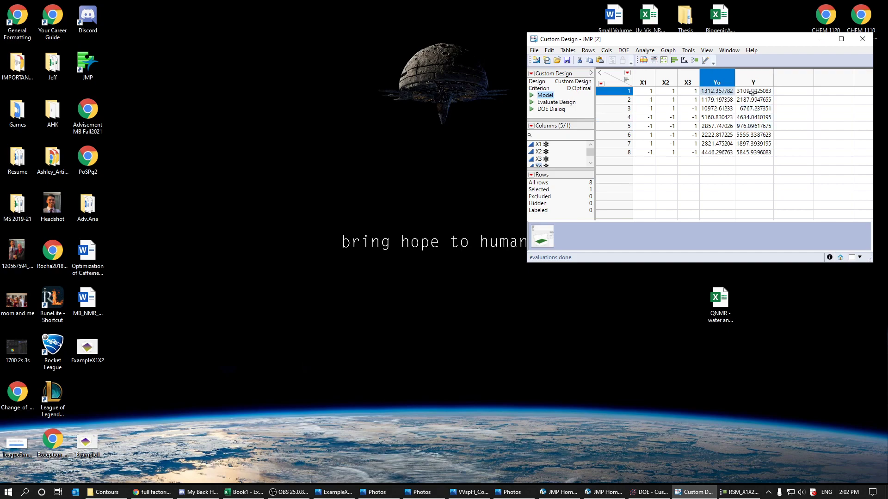
click(770, 168)
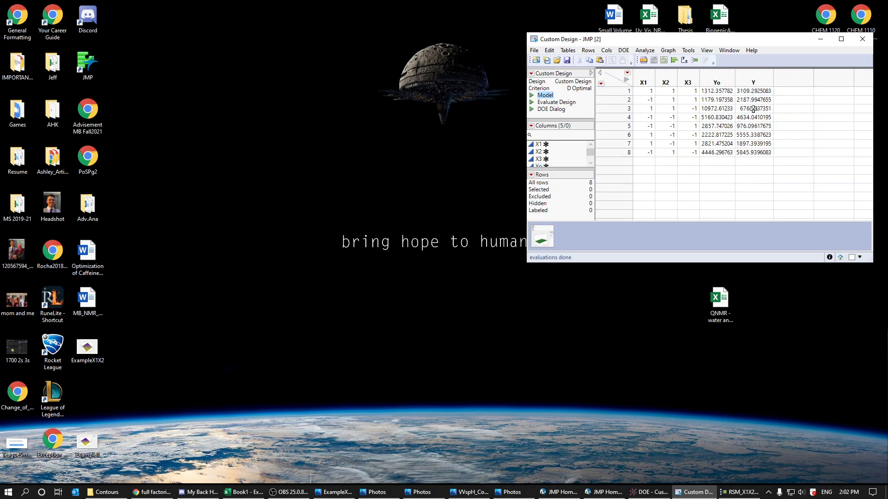
click(764, 152)
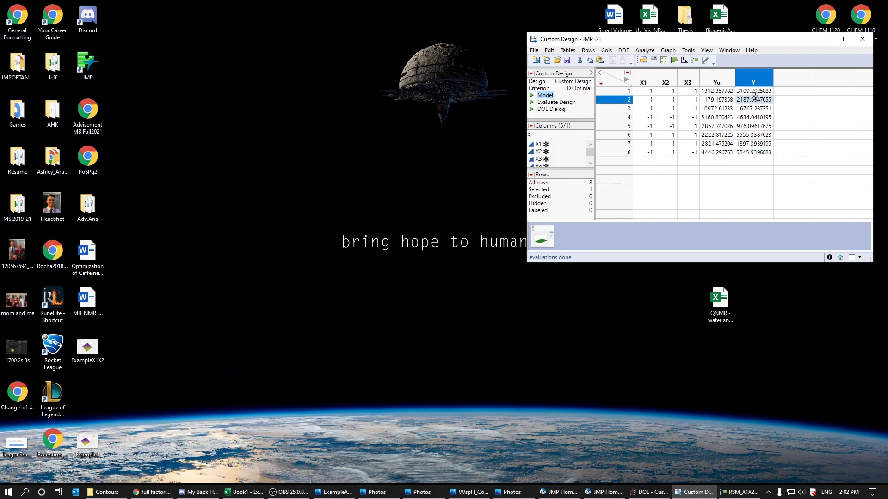
shift+click(753, 92)
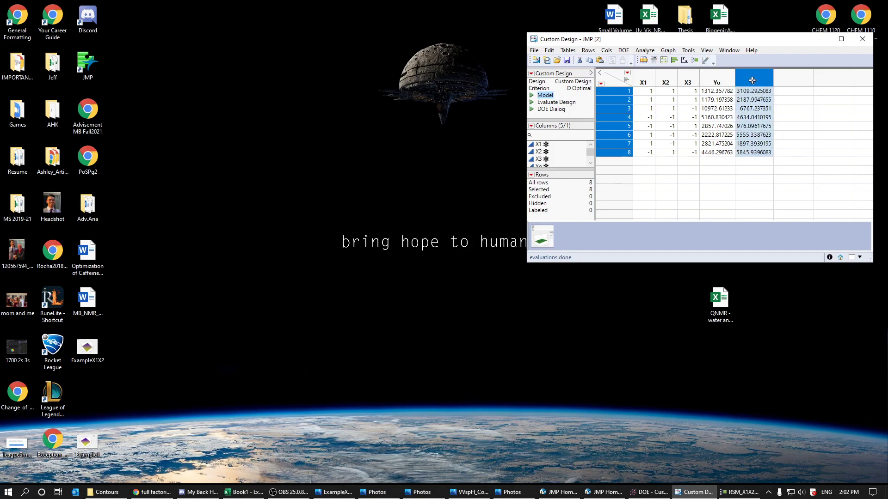
click(763, 105)
Create a surface plot of the Y column and enlarge its window and plot frame
click(668, 51)
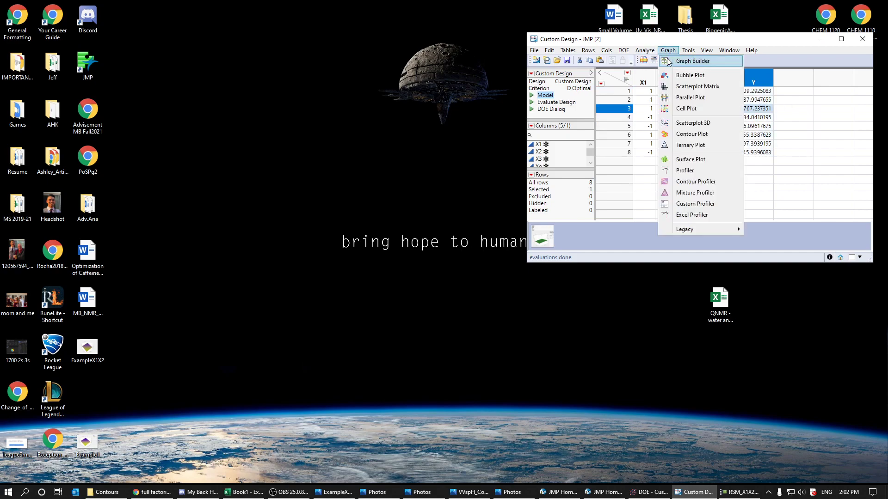
click(690, 159)
drag(664, 67, 544, 96)
drag(441, 165, 569, 138)
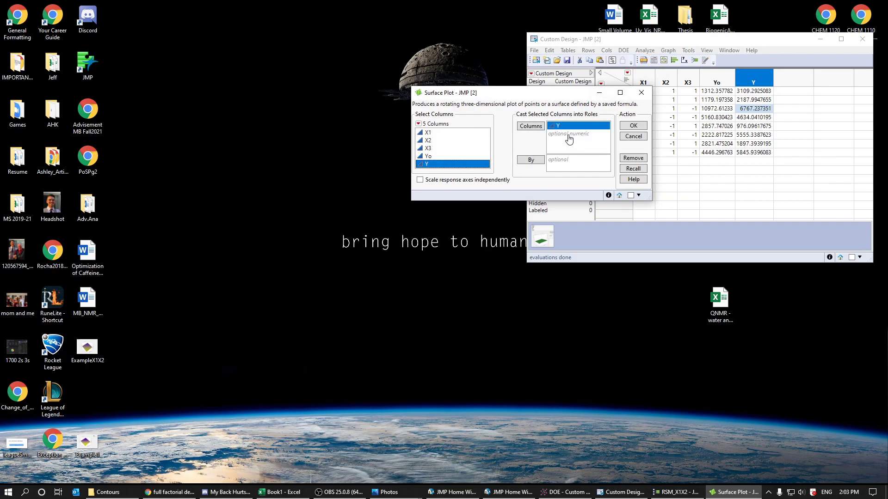
click(633, 126)
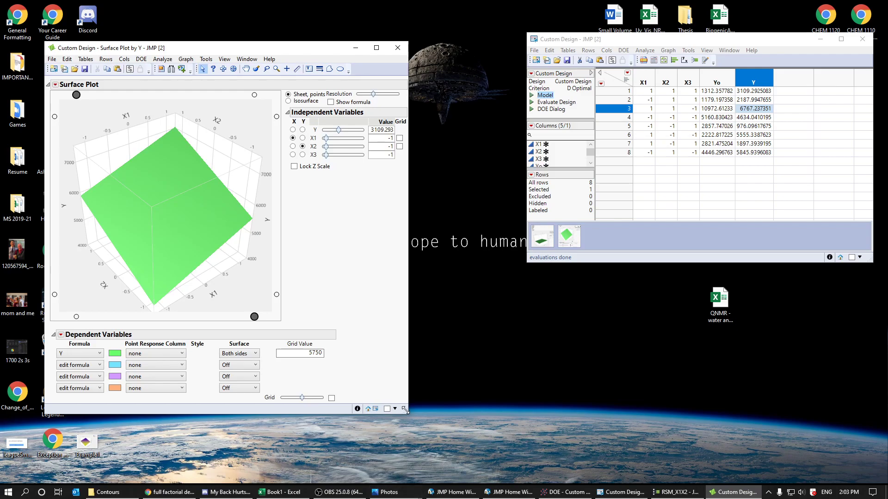
drag(408, 413, 662, 439)
drag(535, 352, 557, 391)
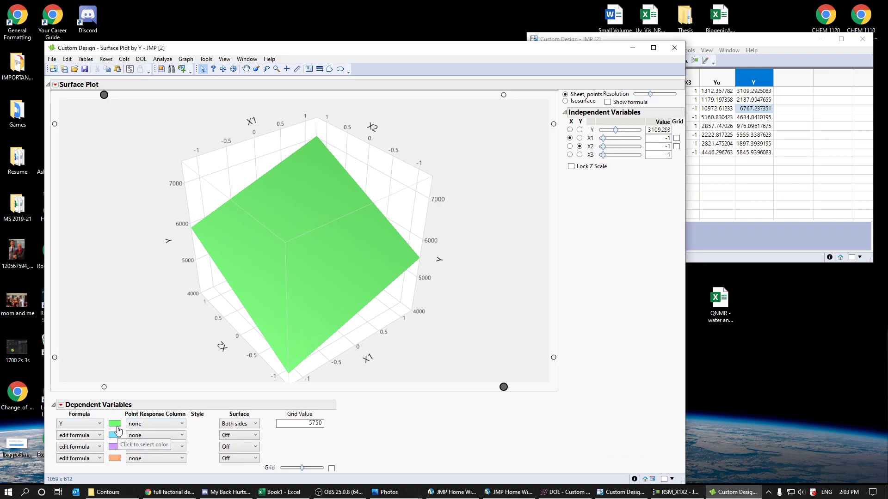
Set the fill type of the Y surface sheet to Continuous Gradients
click(119, 426)
drag(421, 198, 602, 189)
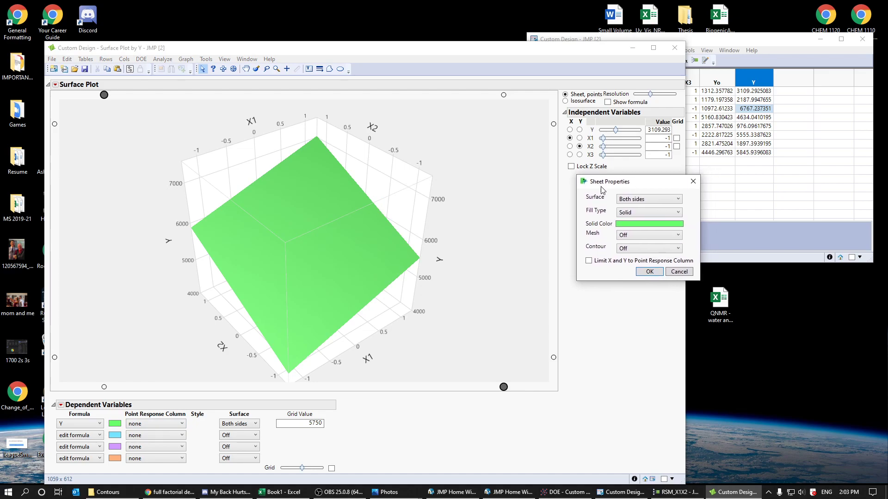
click(624, 214)
click(648, 228)
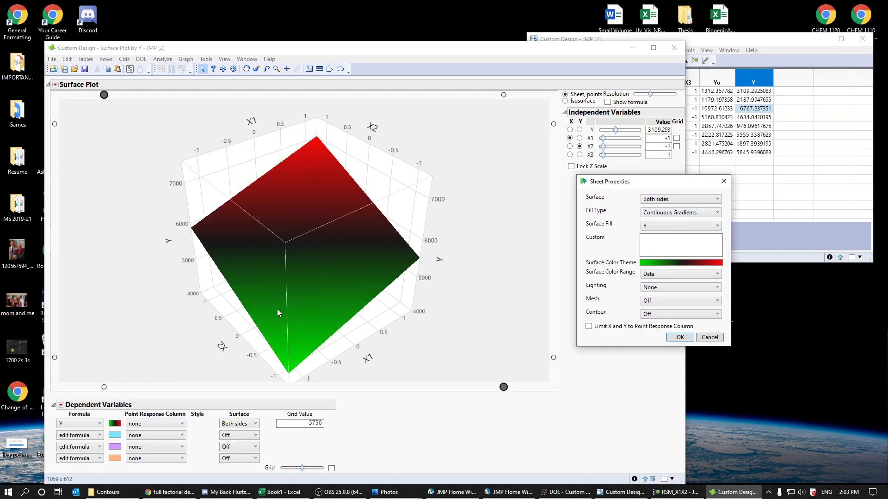
Start a new custom surface color theme from Green to Black to Red and make its lowest color yellow
click(666, 265)
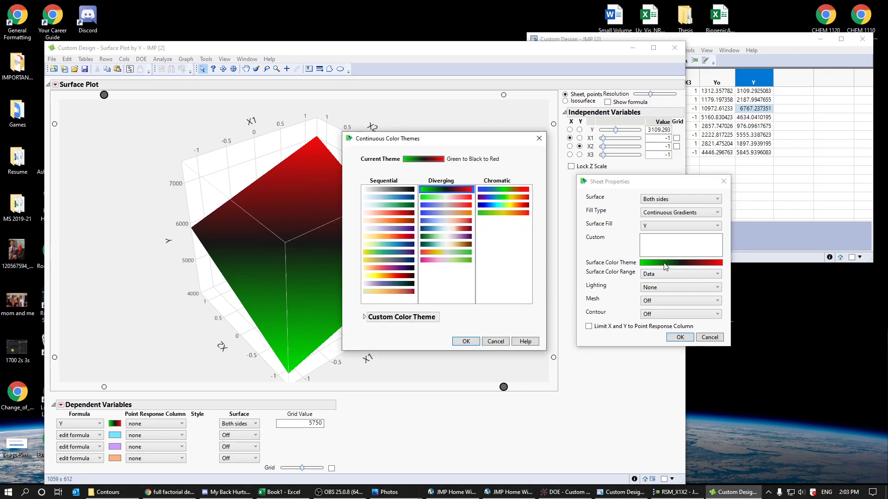
click(364, 318)
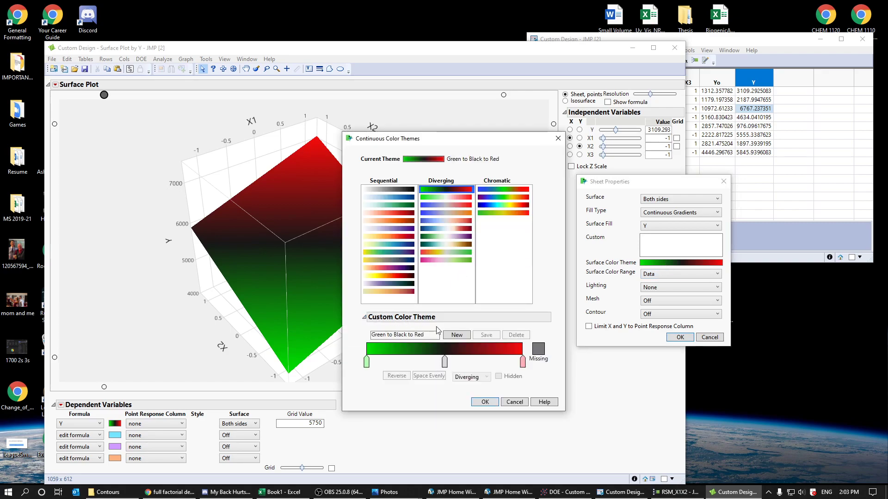
click(454, 336)
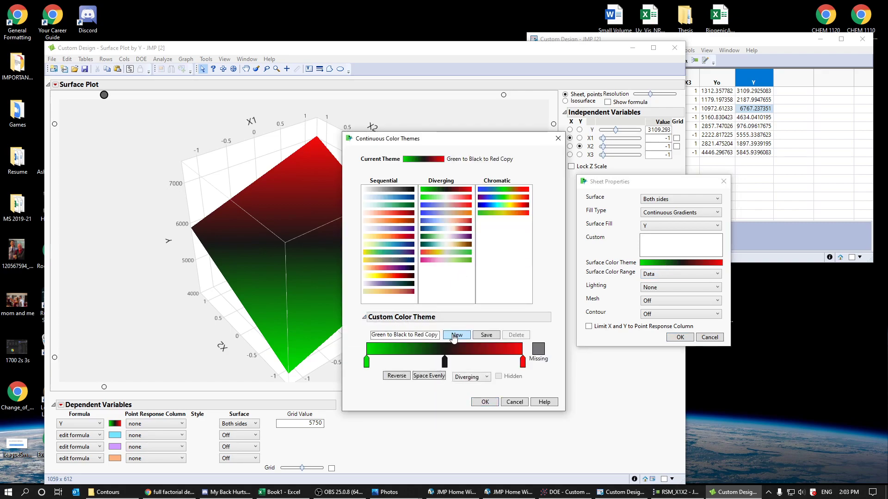
double_click(368, 362)
click(372, 235)
click(368, 339)
Add a color stop between the yellow and black stops of the custom theme and make it light yellow
click(414, 357)
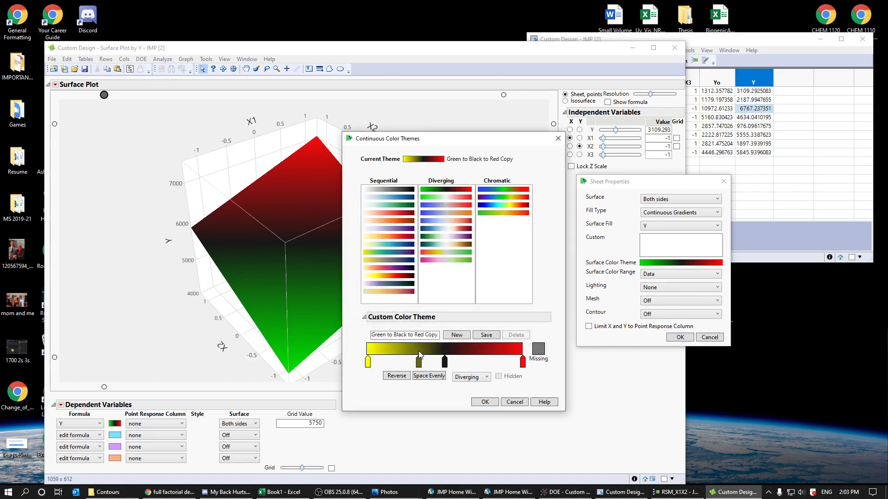
double_click(418, 361)
click(371, 226)
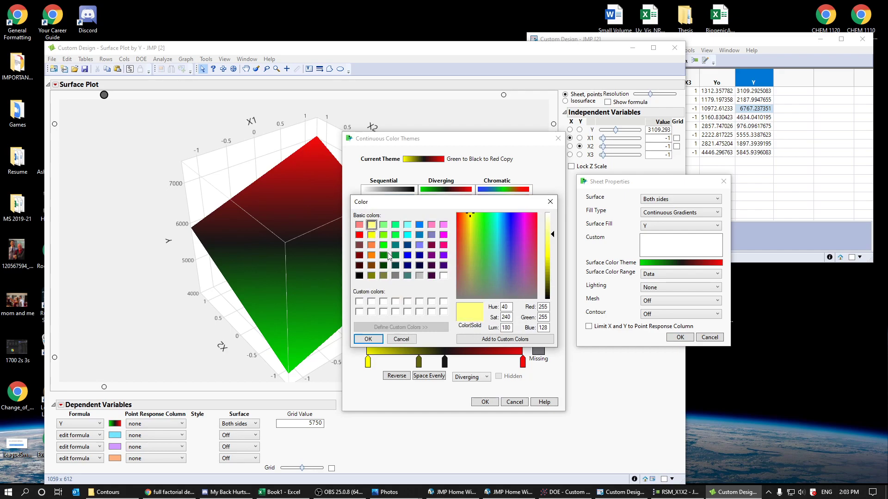
click(368, 339)
Recolor the black stop violet and the red end stop dark purple, space the stops evenly, and apply the theme
double_click(523, 362)
click(443, 266)
click(368, 339)
double_click(523, 361)
click(443, 256)
click(368, 339)
click(428, 375)
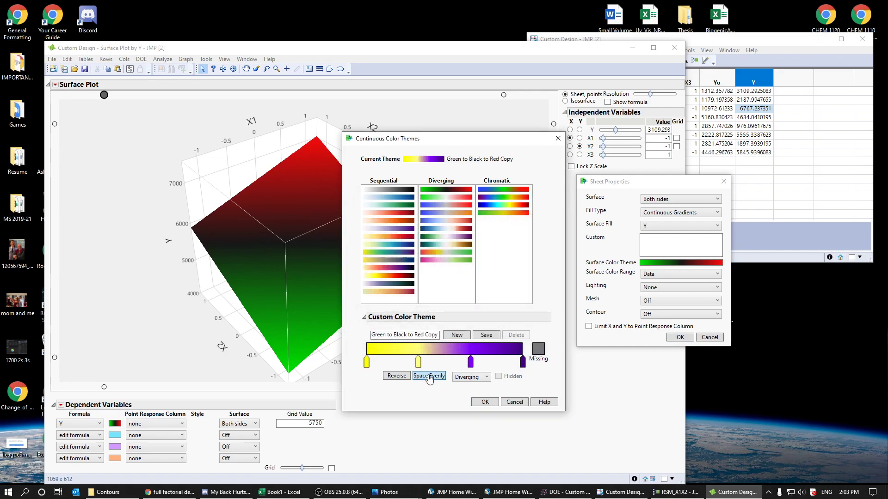
click(485, 402)
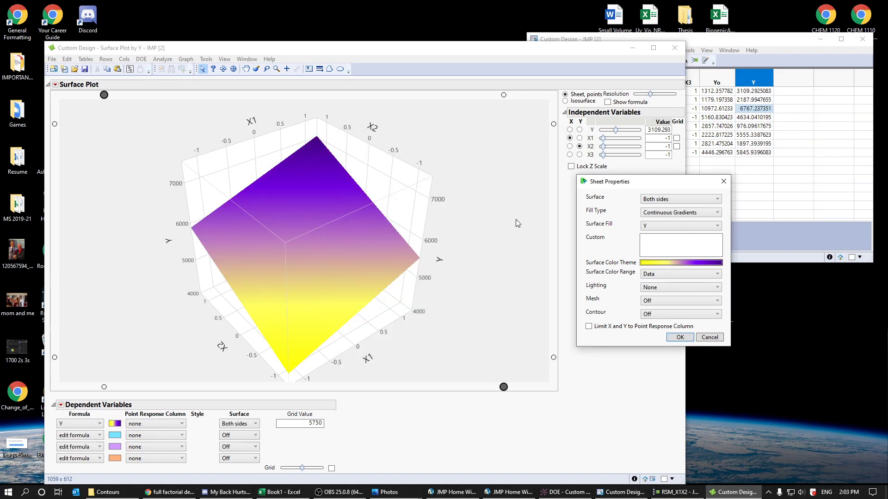
Add an X and Y mesh in black to the surface and apply the sheet properties
click(677, 301)
click(673, 334)
click(667, 315)
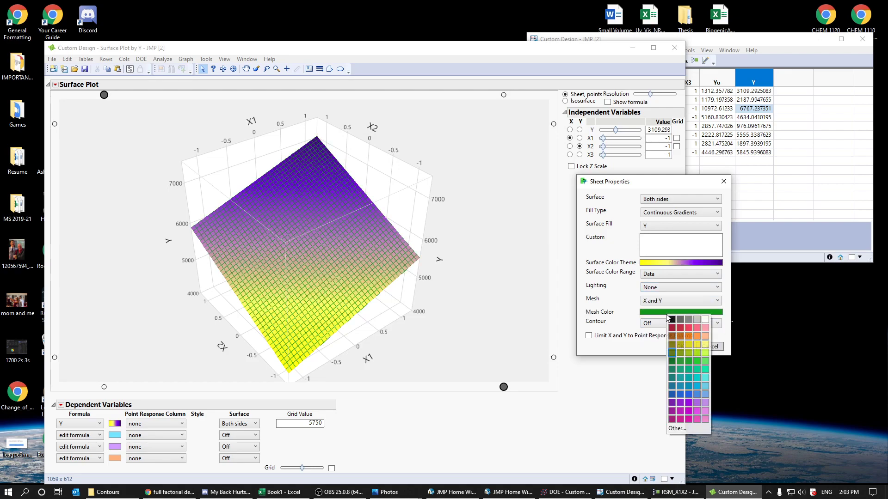
click(671, 320)
click(679, 346)
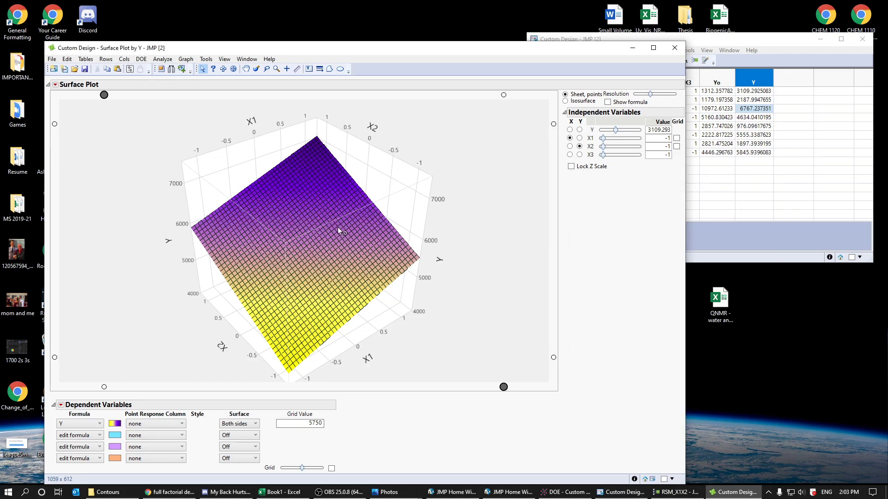
Tilt the surface plot to a flatter viewing angle and move and narrow its window to uncover the data table
drag(333, 268, 346, 170)
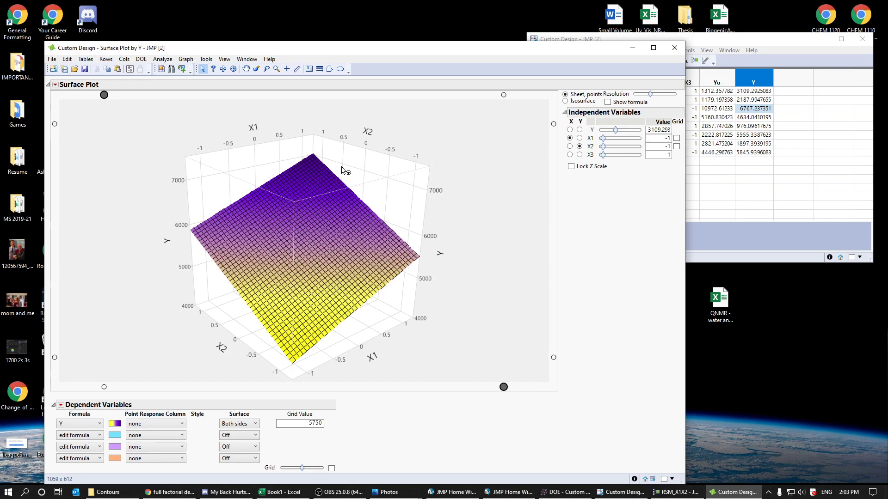
click(52, 61)
click(593, 238)
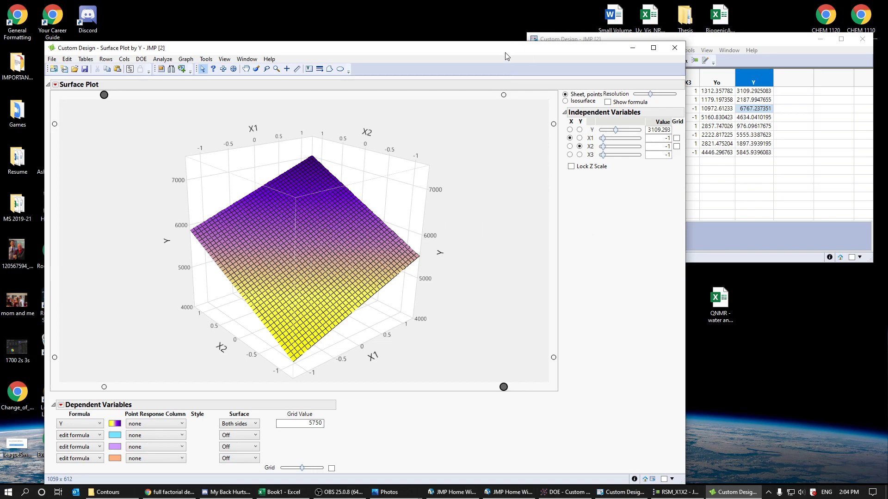
drag(505, 55, 444, 36)
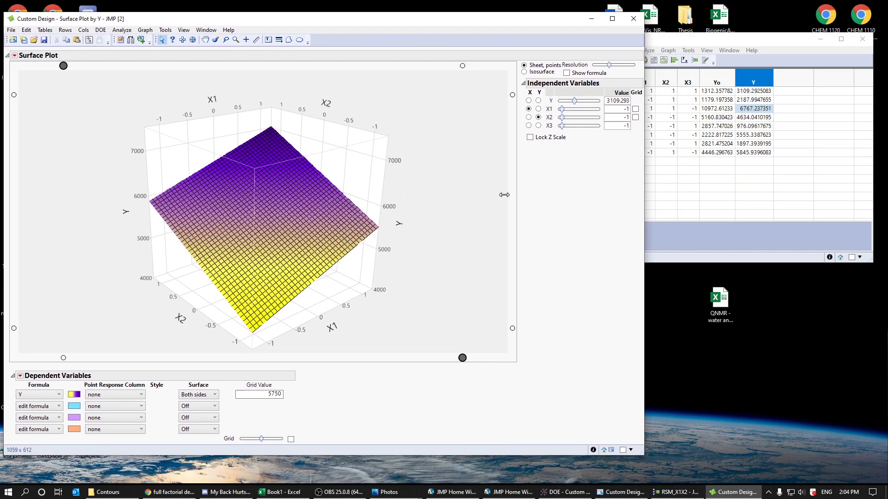
drag(645, 195, 502, 195)
Create a contour plot from the data table with Y as the response and X1 and X2 as the X columns
click(723, 193)
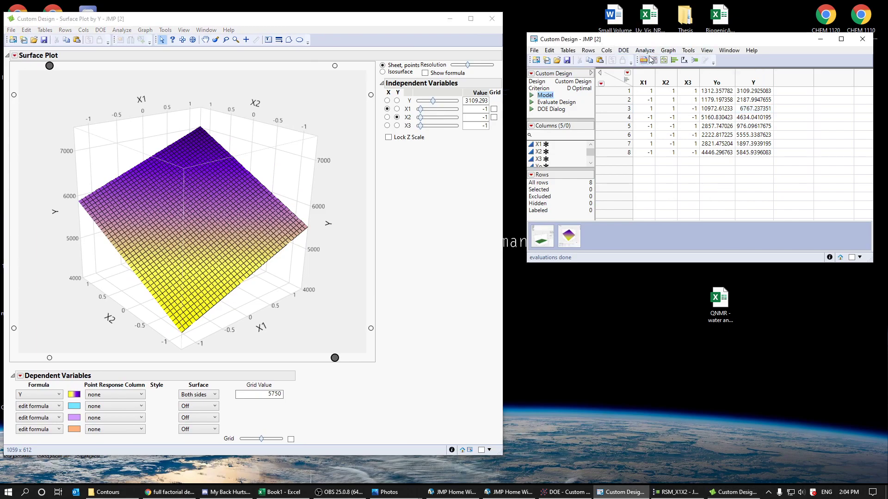
click(668, 50)
click(706, 138)
drag(583, 56, 446, 125)
click(446, 198)
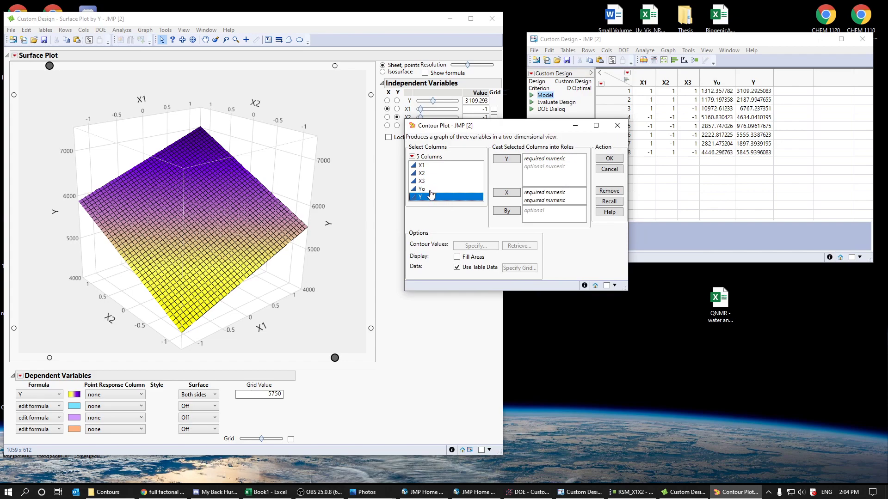
double_click(434, 198)
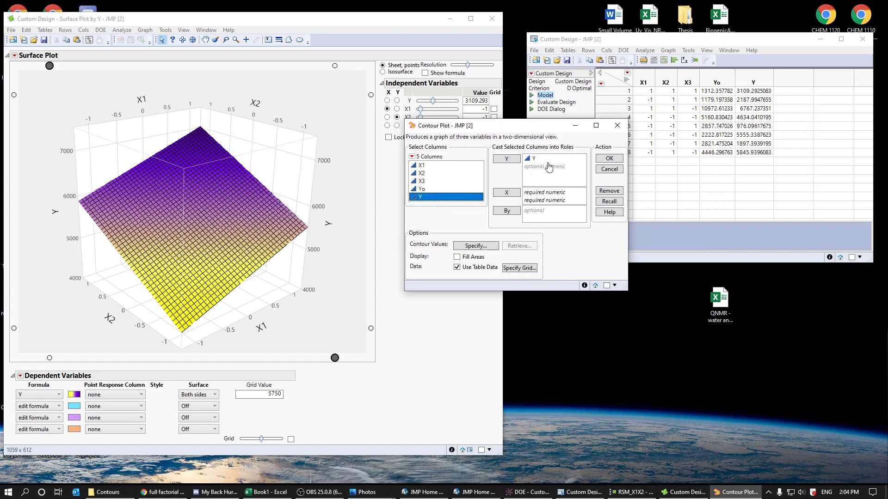
drag(428, 174, 546, 202)
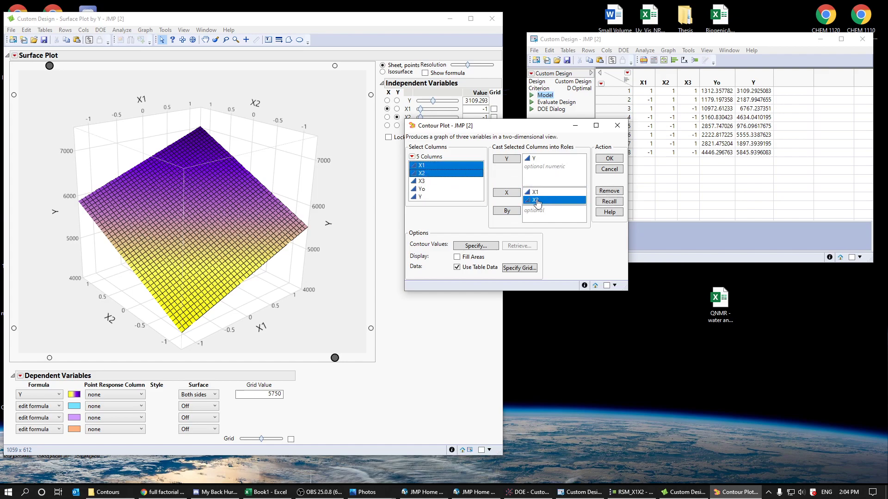
click(604, 159)
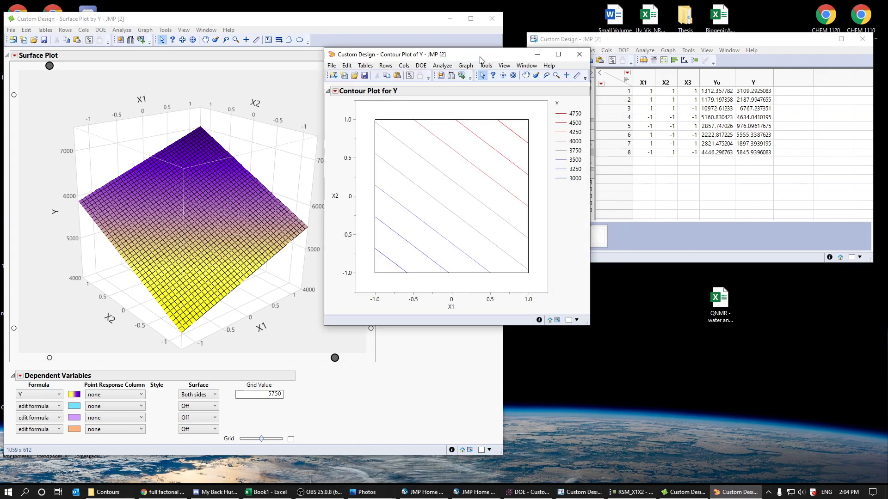
Start a new custom contour color theme from Blue to Gray to Red and make its lowest color yellow
double_click(481, 160)
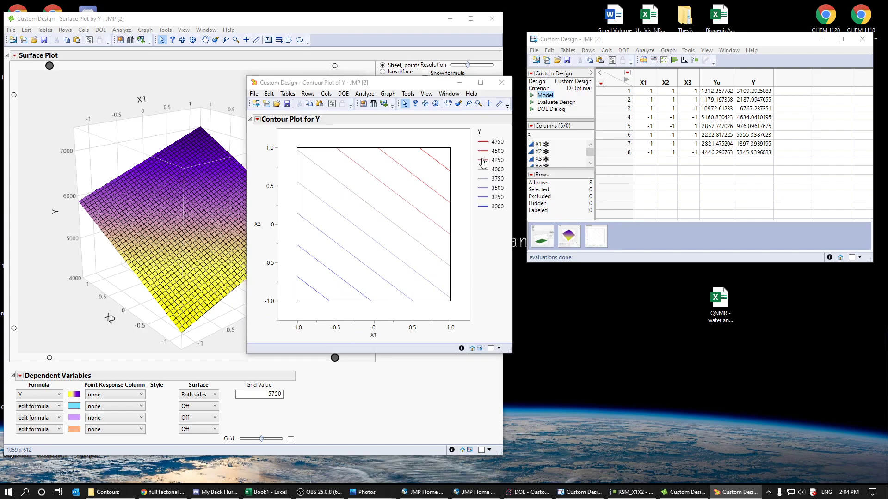
click(367, 206)
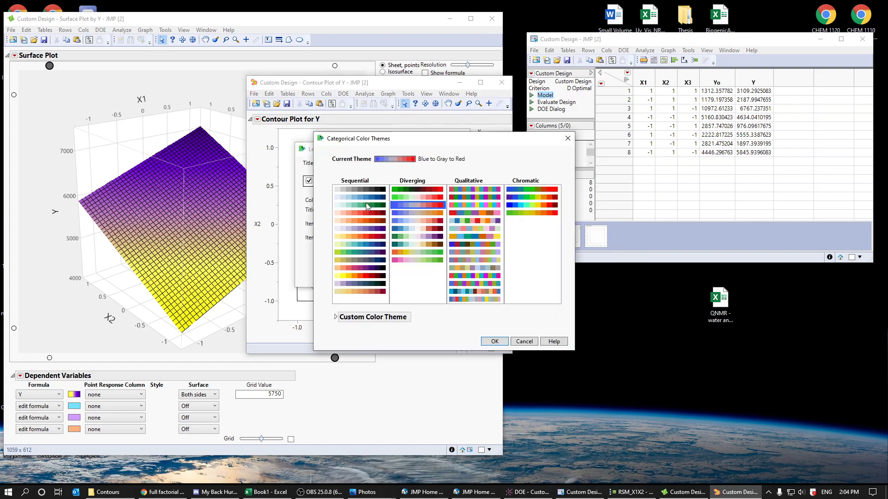
click(335, 318)
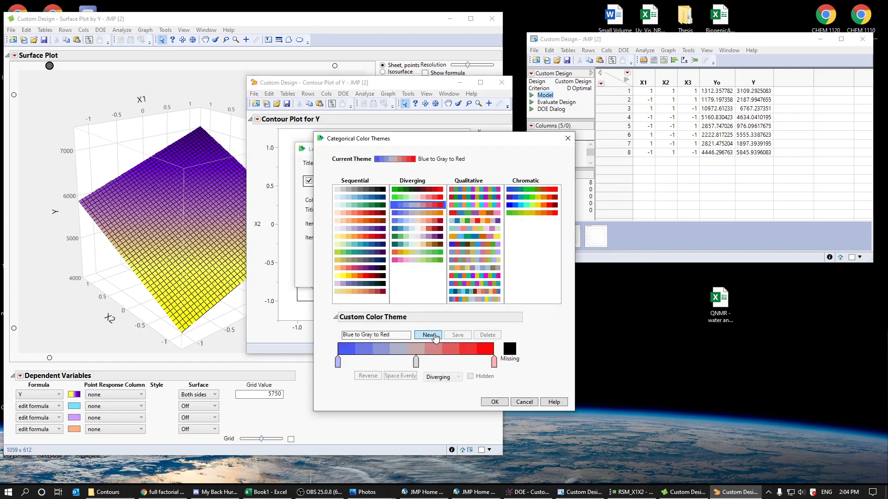
click(337, 362)
double_click(337, 361)
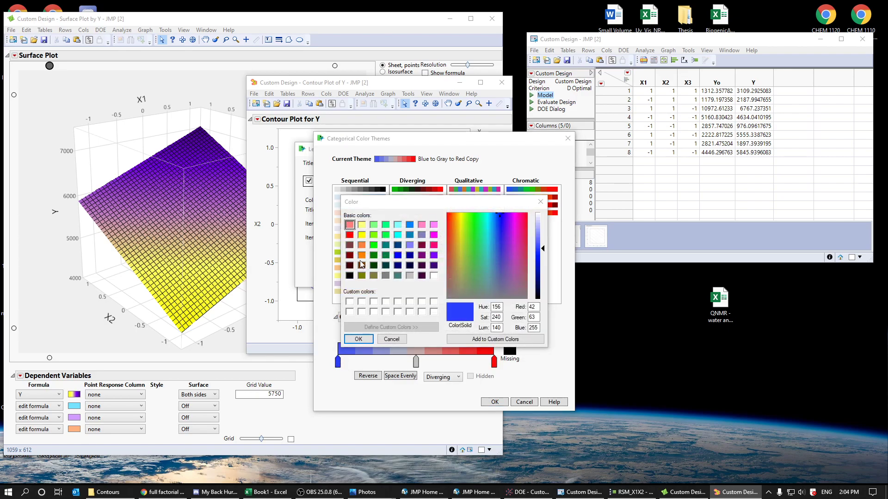
click(361, 234)
click(358, 339)
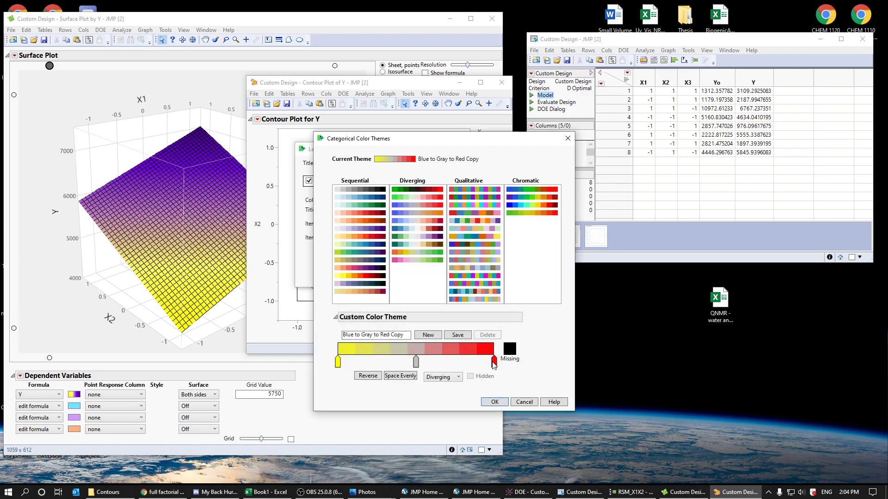
Make the highest color of the contour theme dark purple and apply it to the contour plot legend
double_click(494, 361)
click(434, 266)
click(358, 339)
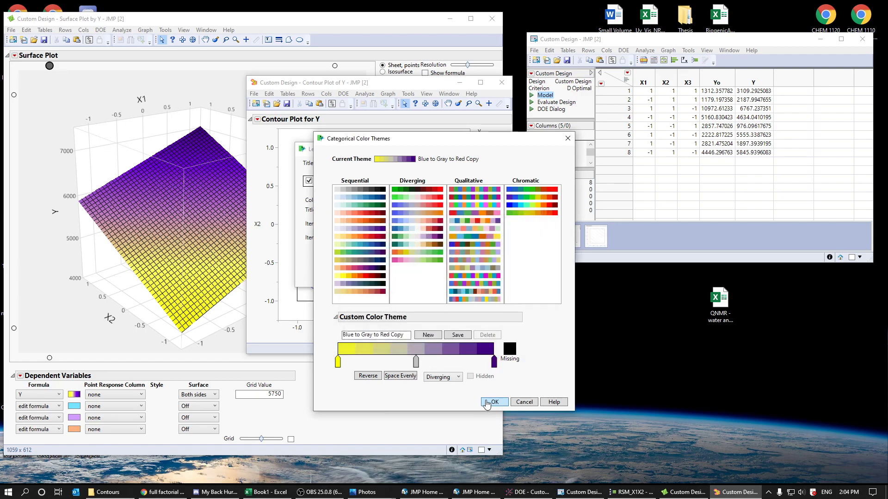
click(495, 402)
click(384, 278)
Set the contour plot's background to light gray (RGB 247, 247, 247) and move its window beside the surface plot
right_click(463, 162)
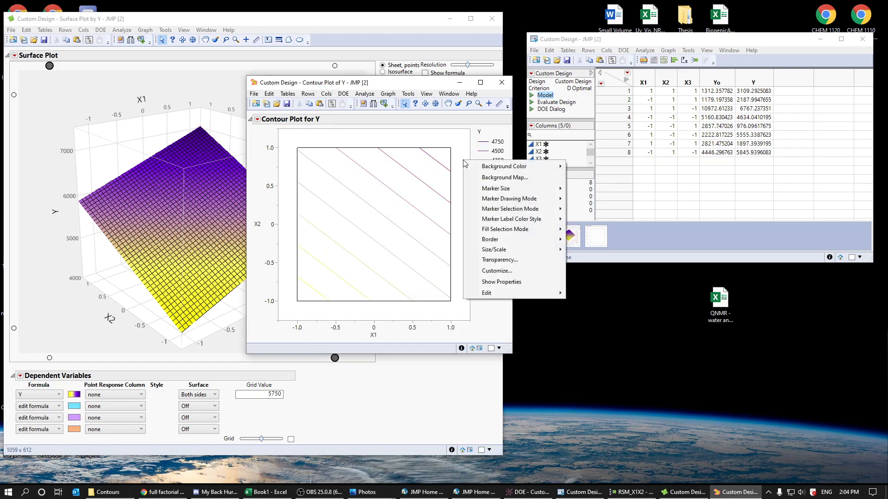
mouse_move(500, 166)
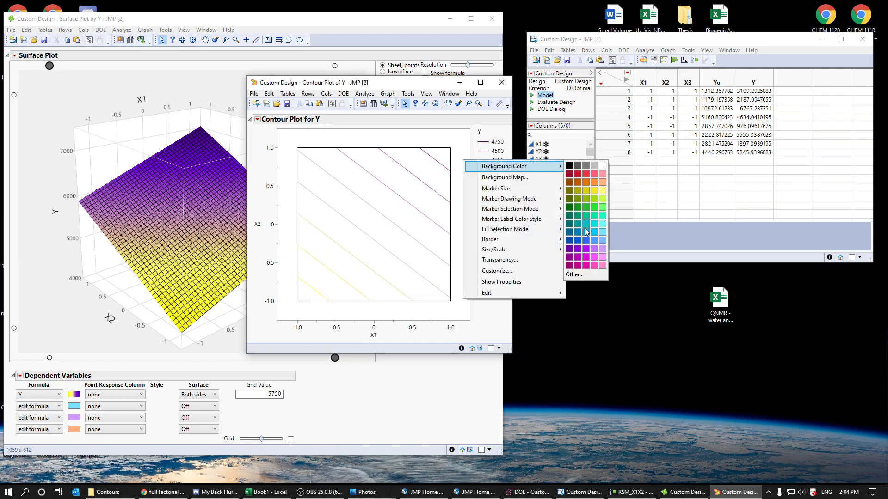
click(578, 275)
drag(478, 174, 479, 162)
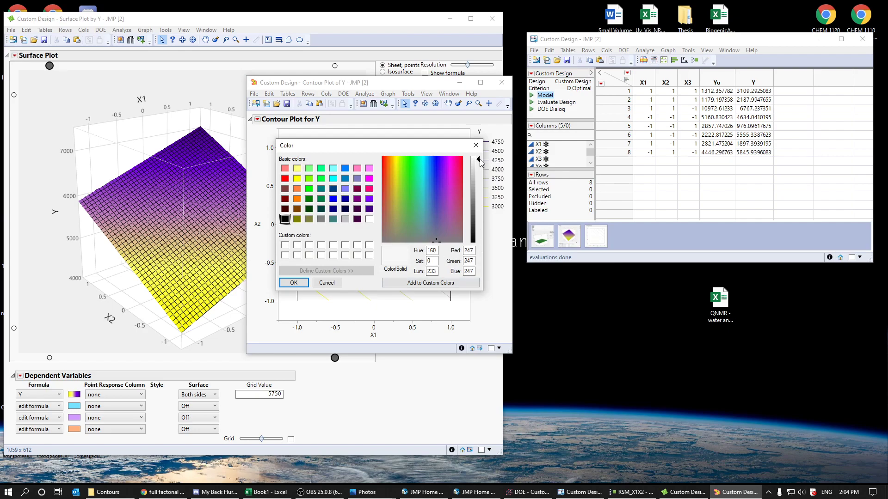
click(309, 283)
drag(413, 87, 546, 89)
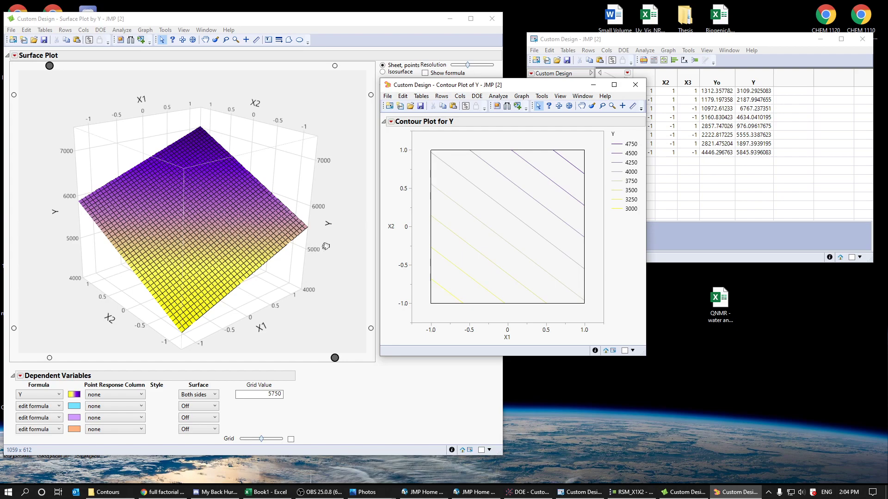
Show the color legend on the surface plot
click(429, 423)
right_click(196, 188)
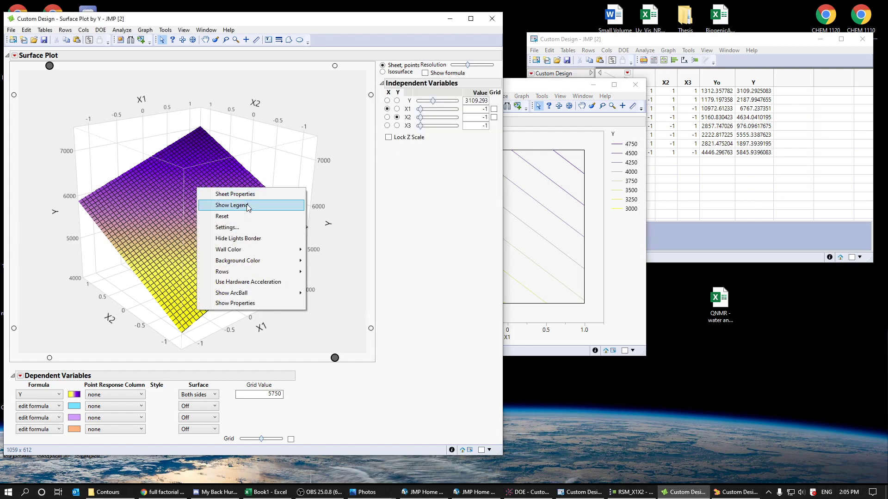
click(266, 202)
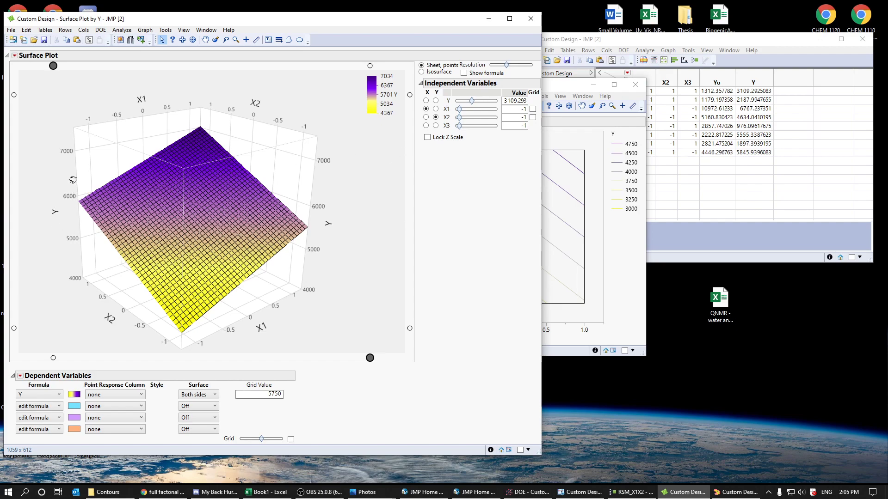
Relabel the surface plot's vertical axis as Y (ppm)
double_click(54, 211)
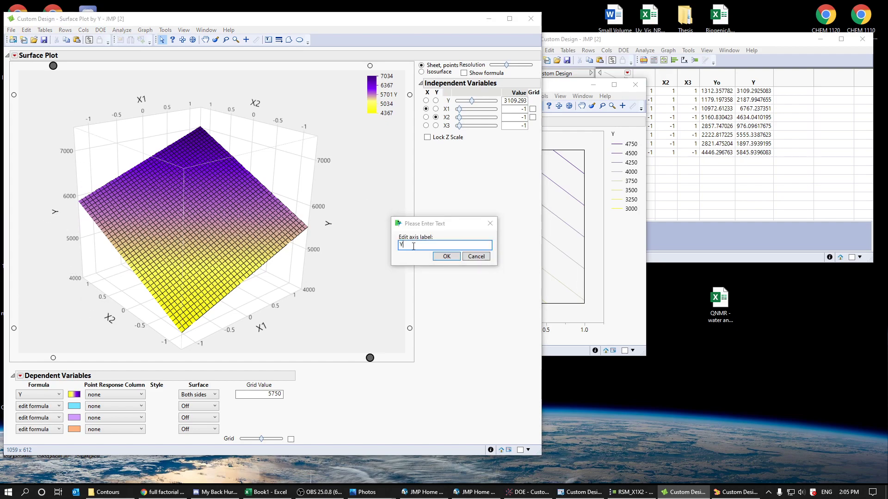
text((ppm))
key(Return)
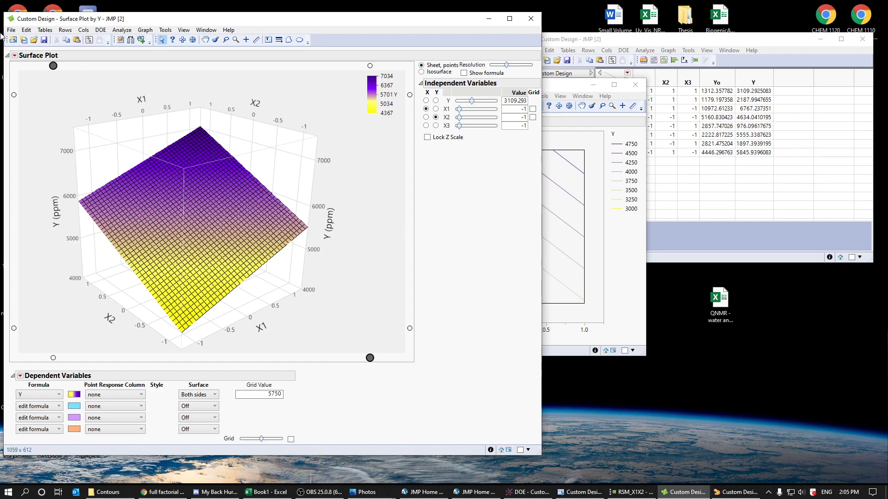
Close the surface plot and contour plot windows and return to the Custom Design data table
click(530, 19)
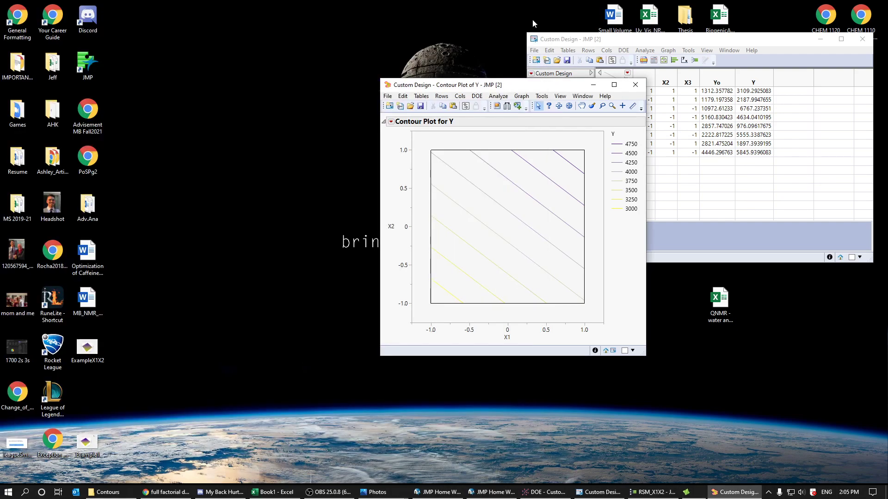
drag(535, 86, 396, 99)
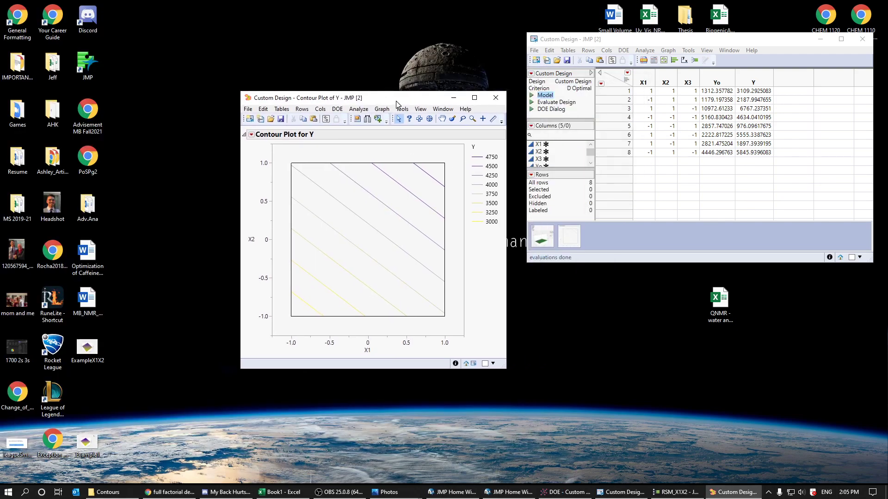
click(496, 98)
click(722, 169)
drag(632, 161, 629, 161)
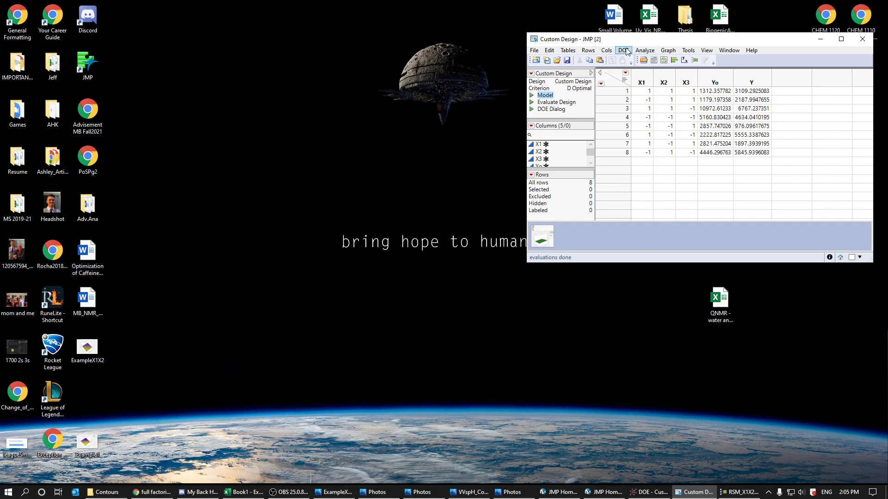
Create a 3D scatterplot from the data table with X1, X2 and X3 as the Y columns
click(668, 50)
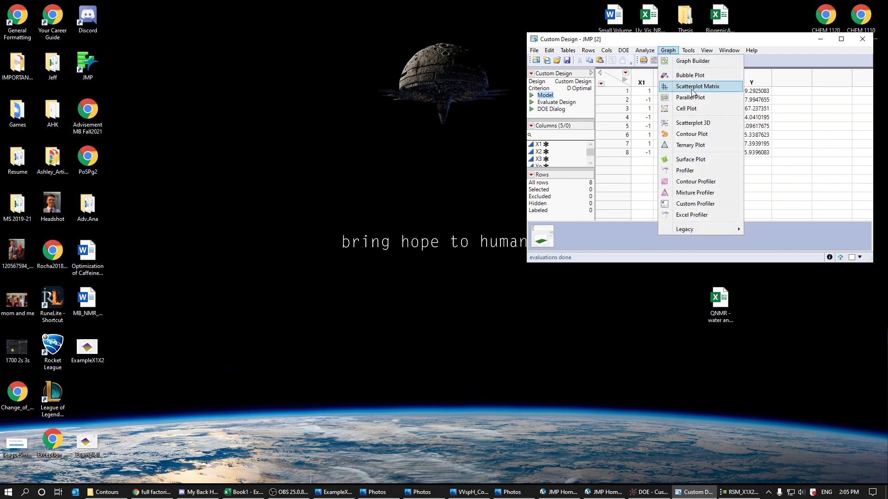
click(692, 123)
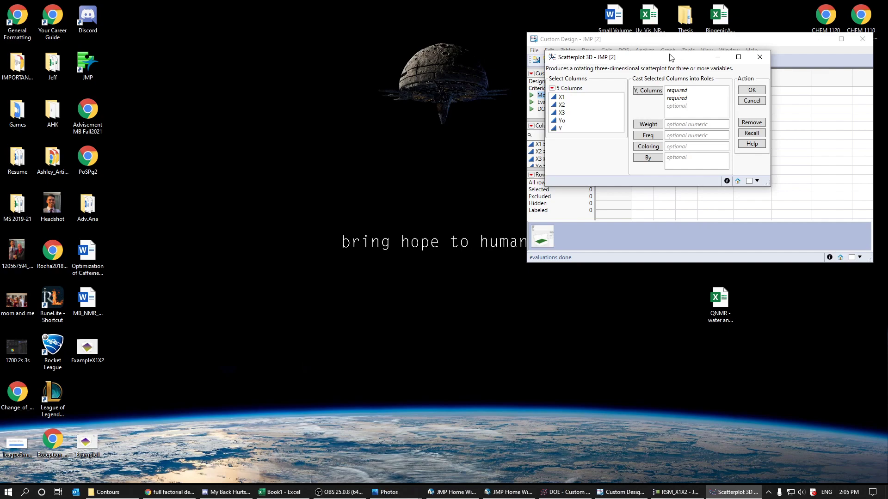
drag(670, 57, 375, 68)
click(276, 108)
shift+click(273, 124)
drag(292, 119, 387, 111)
click(463, 104)
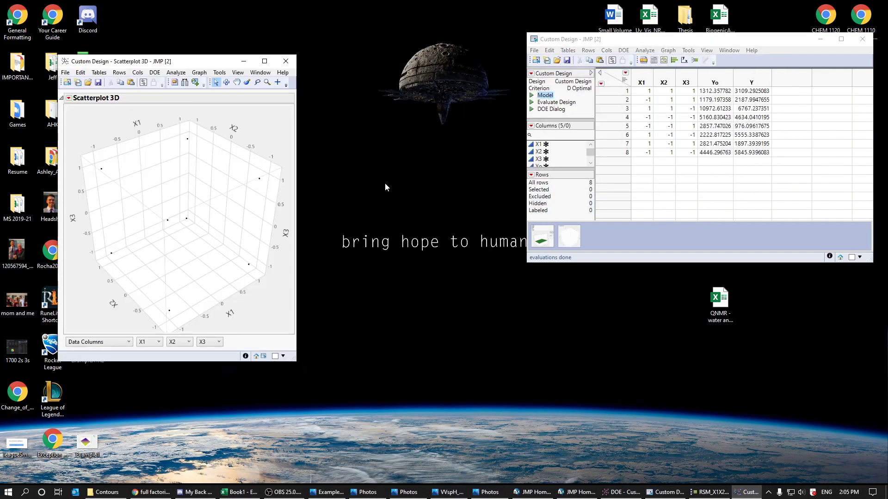
Enlarge the Scatterplot 3D window and stretch the plot frame to fill most of it
drag(292, 362, 705, 402)
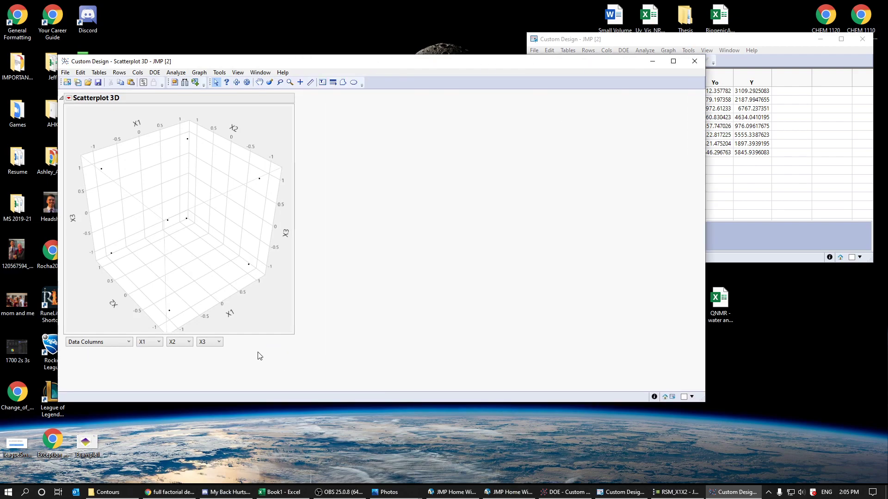
drag(294, 332, 647, 373)
drag(704, 403, 729, 442)
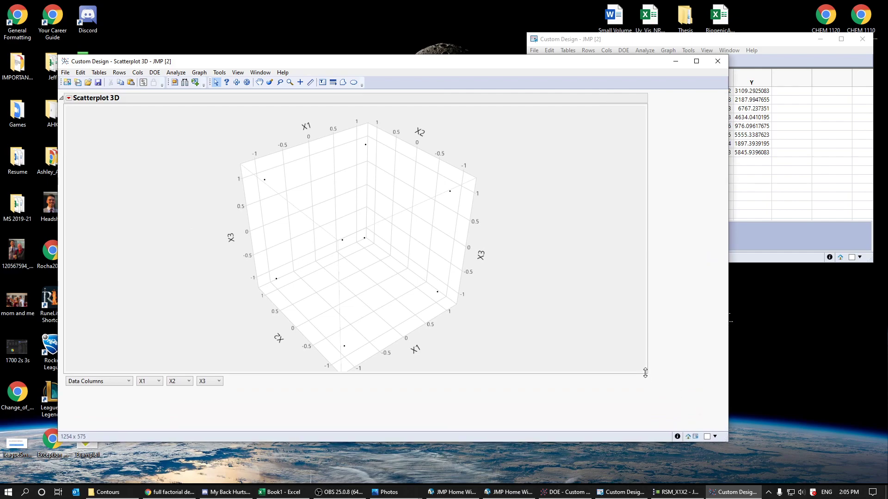
drag(646, 372, 664, 392)
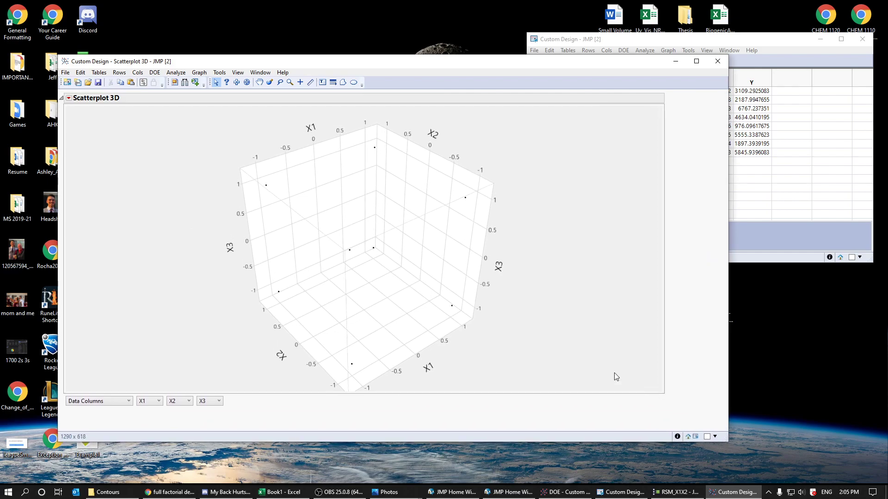
Highlight all eight design points in the 3D scatterplot and rotate the cube to examine their layout
drag(347, 248, 346, 234)
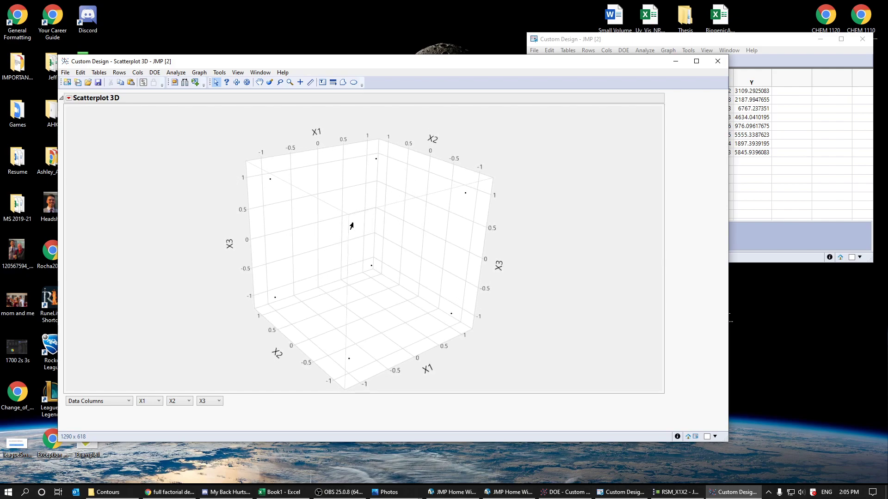
click(353, 223)
shift+click(269, 180)
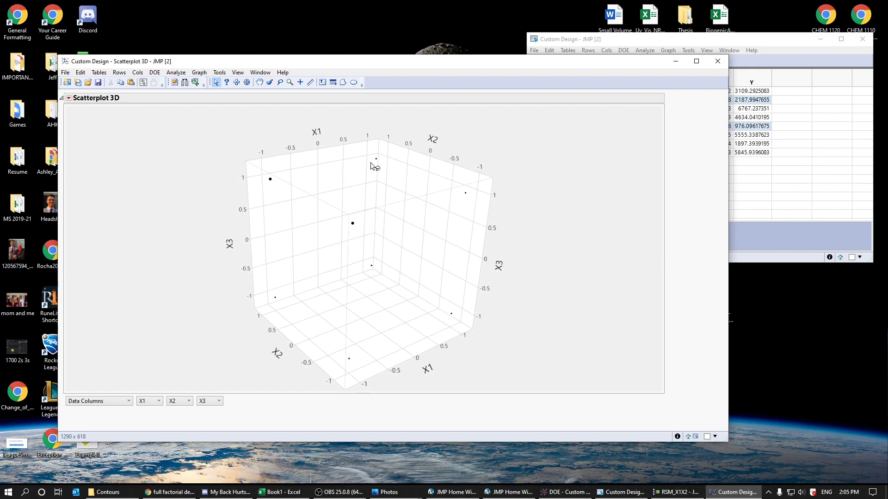
shift+click(375, 160)
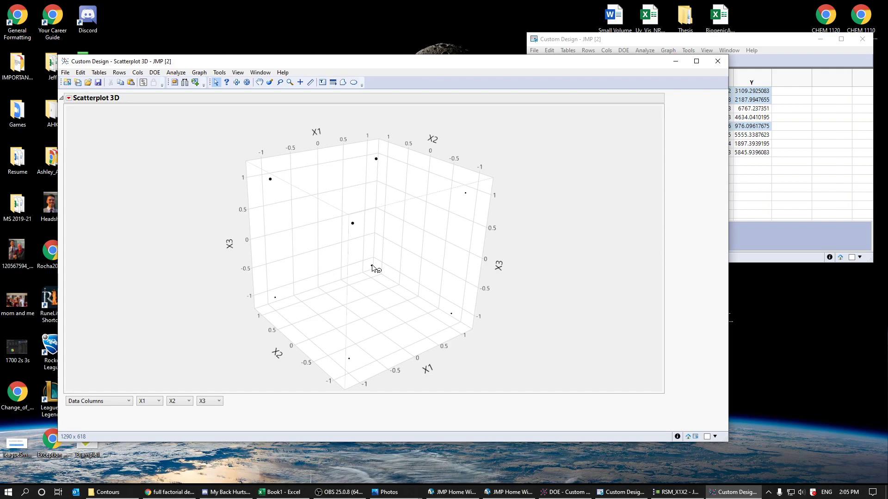
shift+click(370, 267)
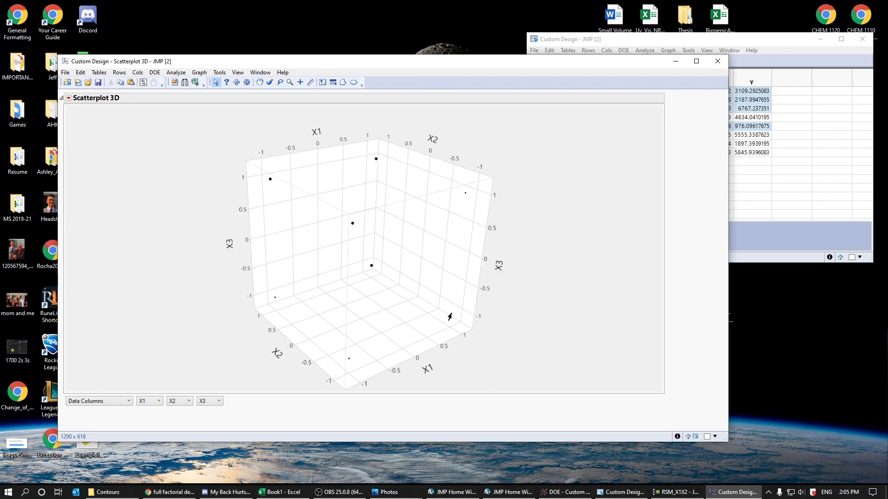
shift+click(449, 315)
shift+click(465, 194)
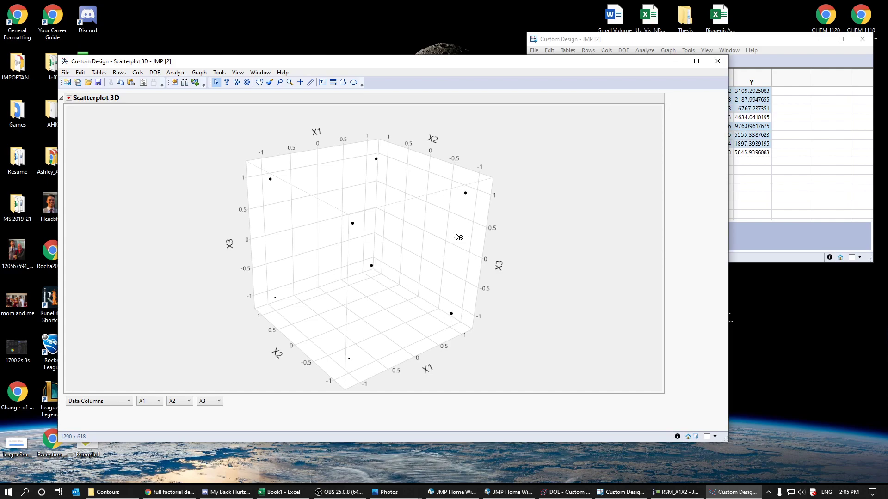
shift+click(347, 361)
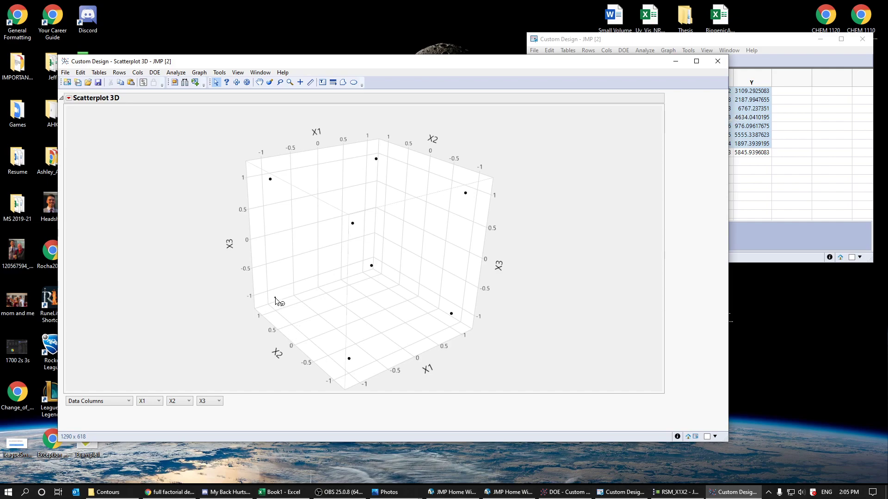
shift+click(276, 299)
mouse_move(397, 304)
mouse_down()
mouse_move(420, 298)
mouse_move(401, 290)
mouse_up()
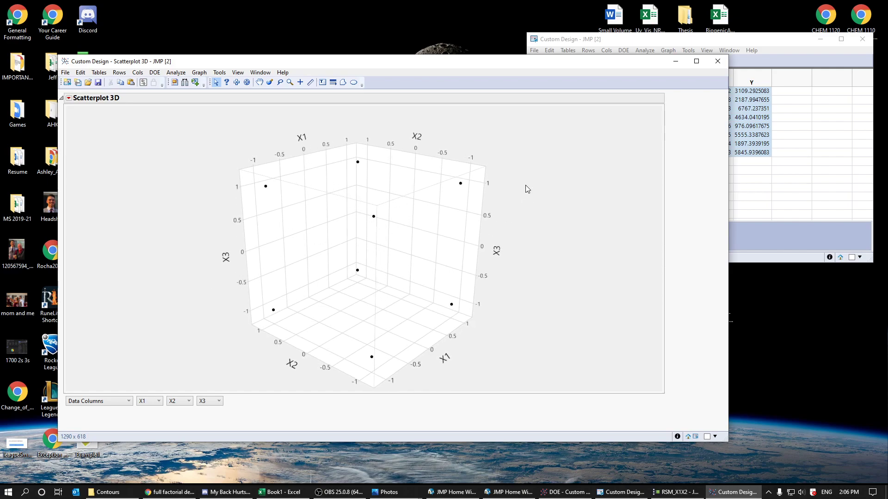
right_click(556, 204)
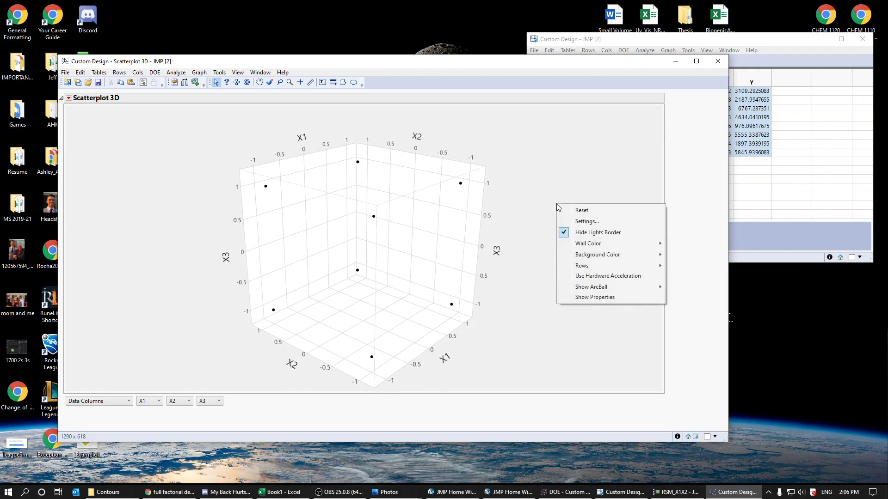
click(605, 185)
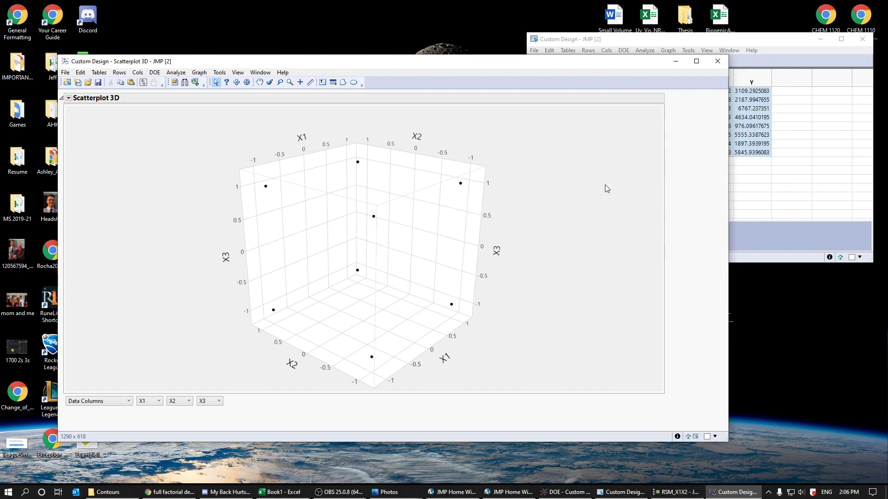
Minimize the 3D scatterplot, move the data table toward the middle of the desktop and clear its row selection
click(675, 62)
drag(686, 42, 377, 111)
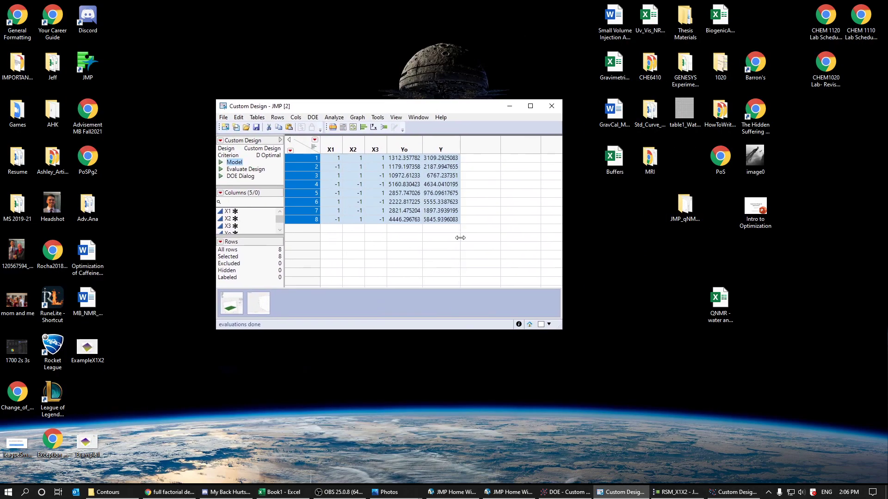
click(456, 238)
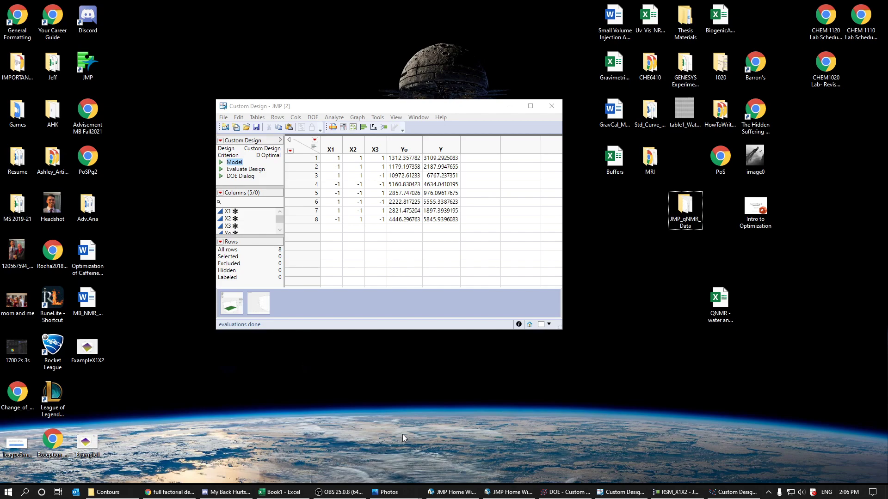